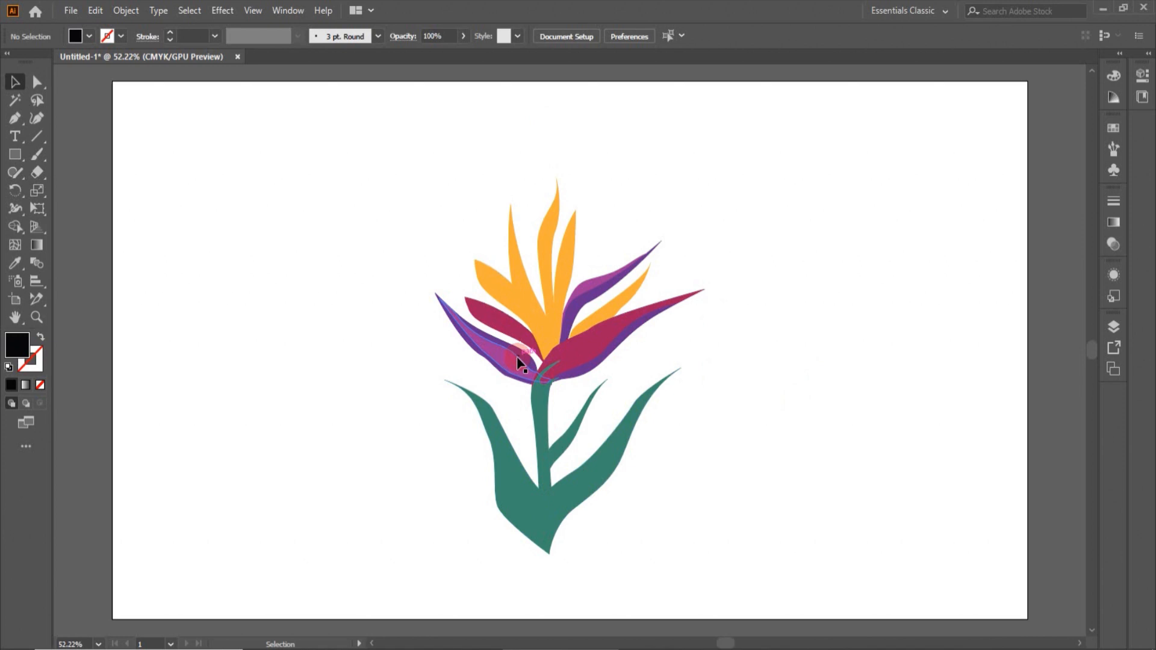
Inspect the CMYK fill values of the tall orange petal at the top centre of the flower
drag(37, 81, 104, 103)
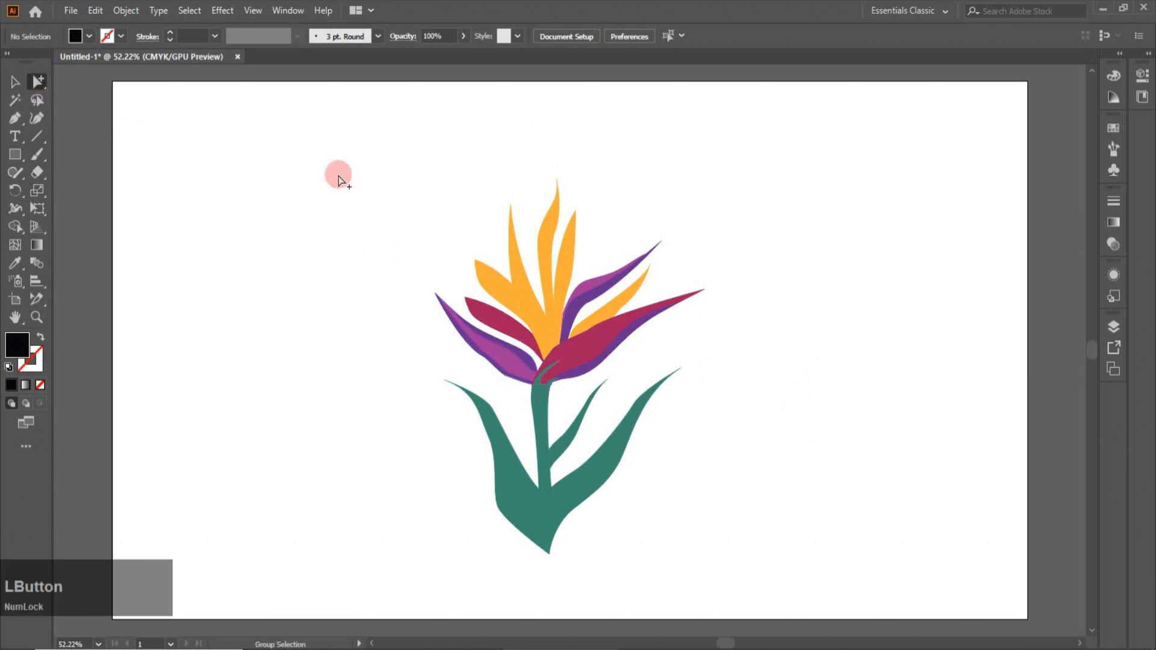
click(542, 271)
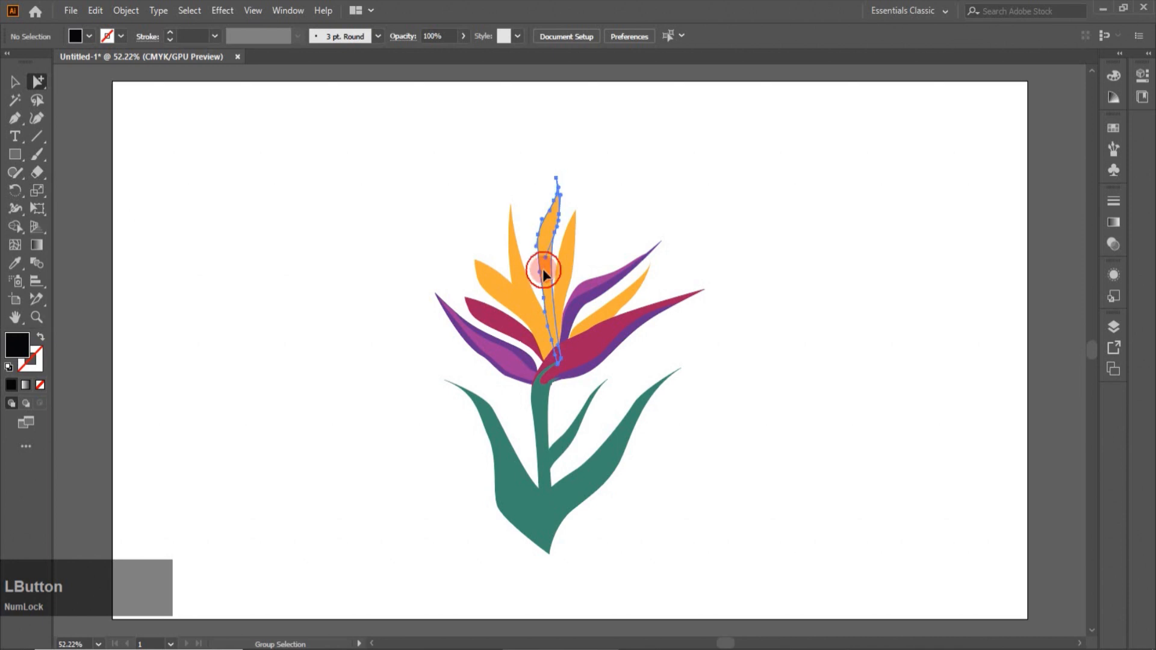
click(1112, 79)
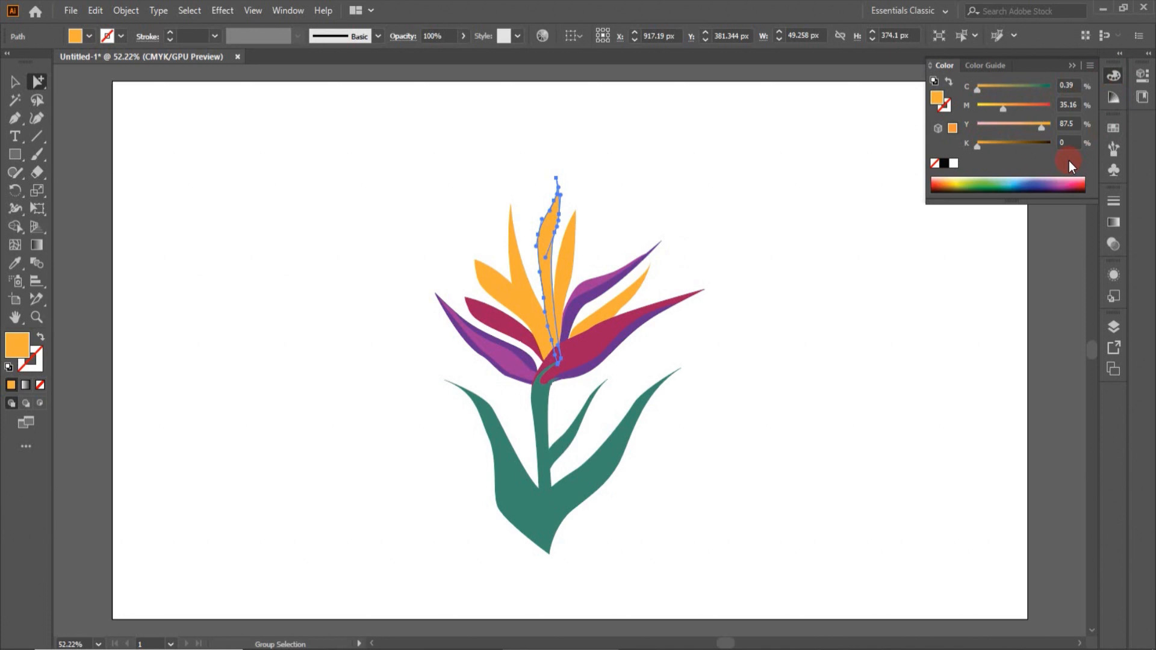
click(833, 296)
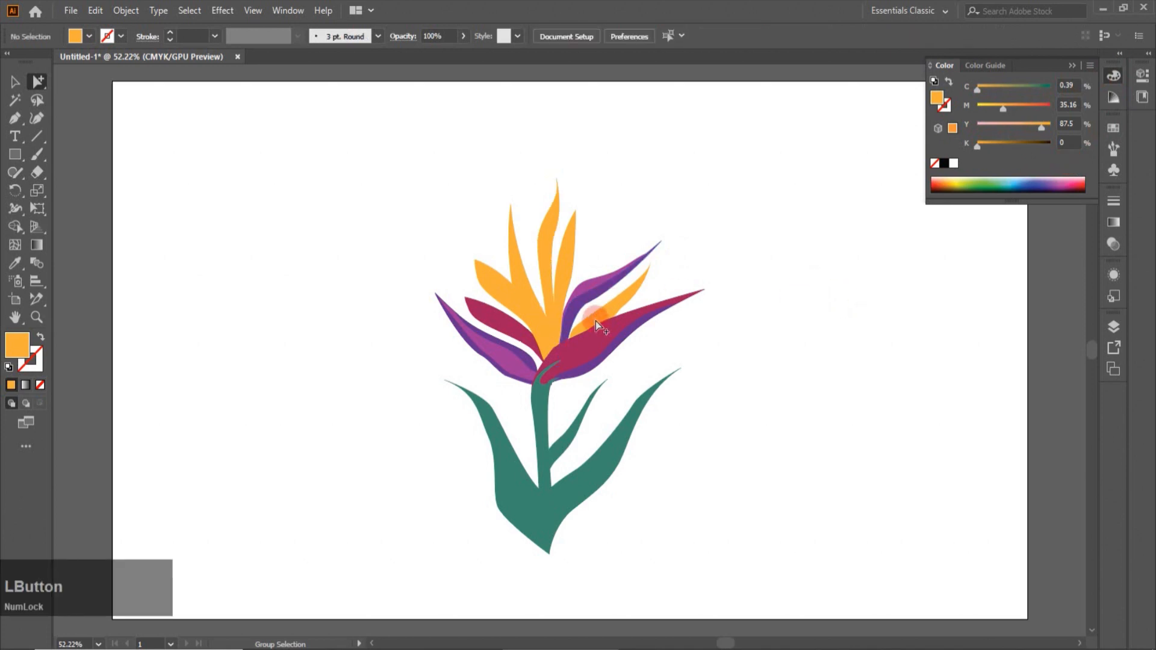
Create Color Group 1 from the whole flower artwork, converting process colors to global and including swatches for tints
click(14, 81)
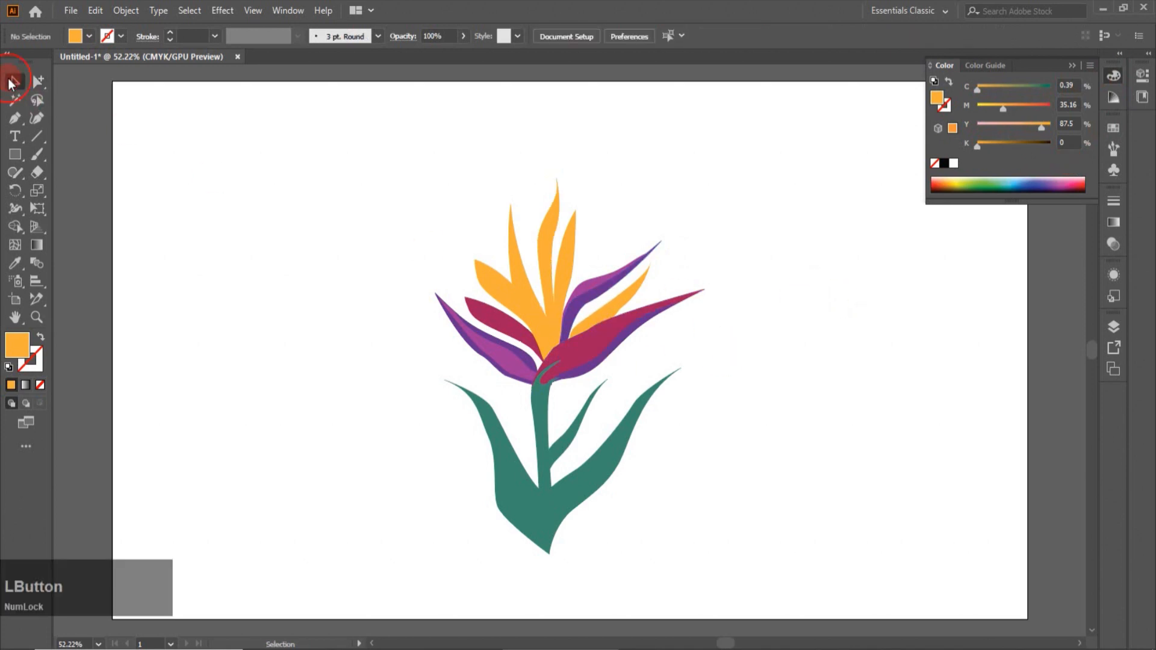
click(562, 335)
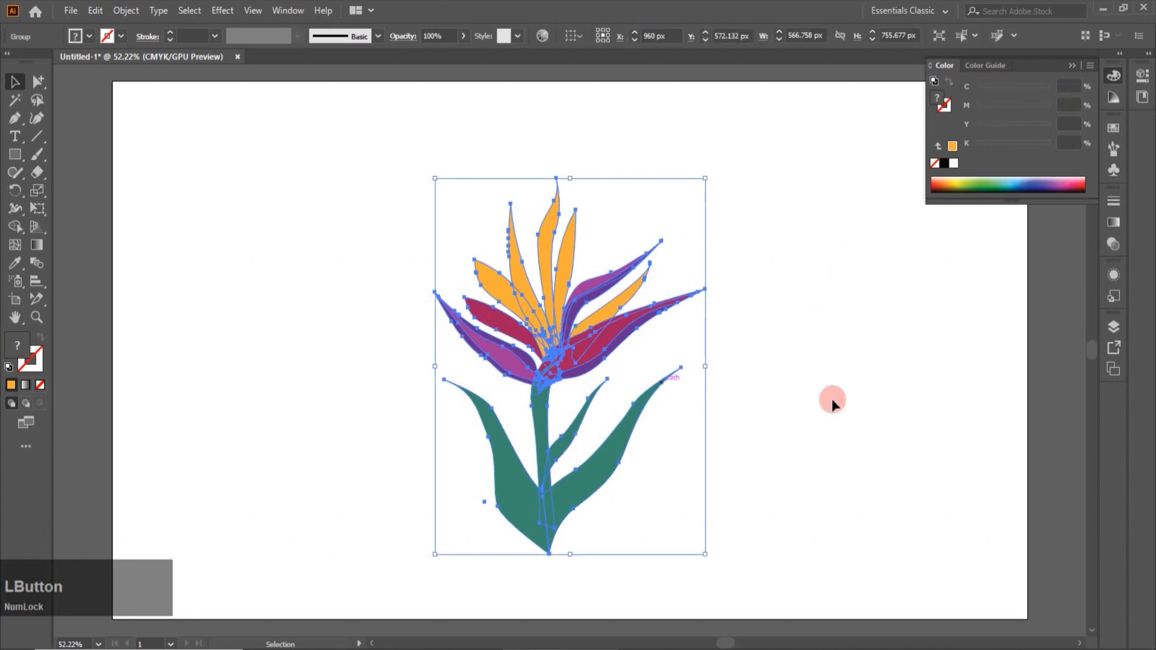
click(1110, 126)
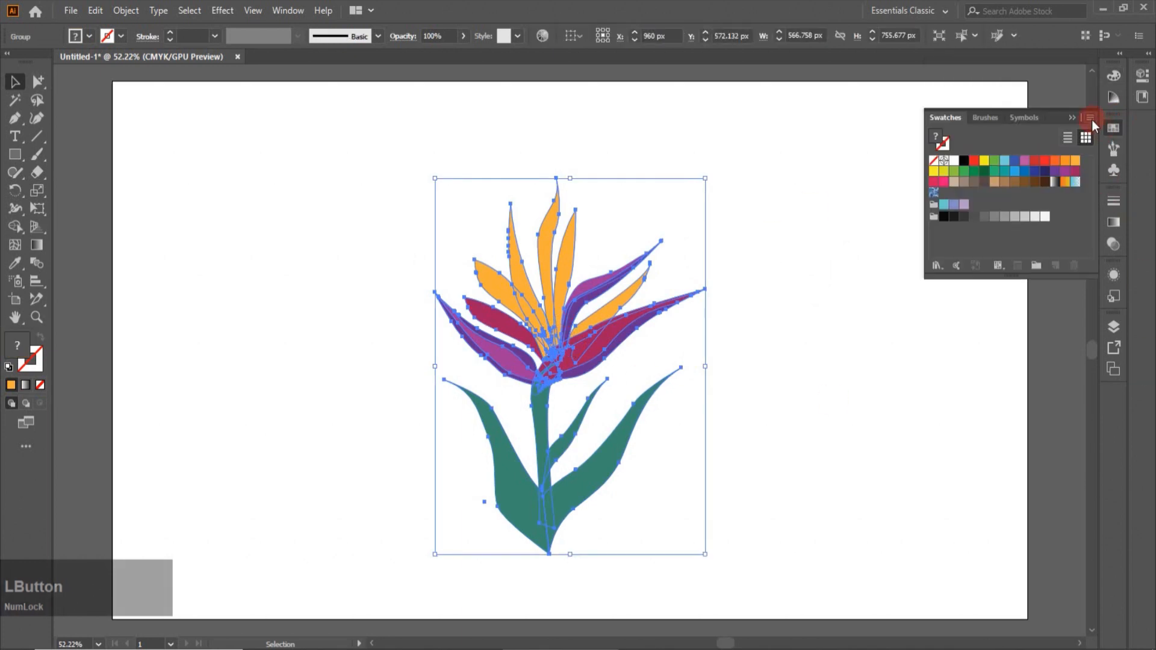
click(1090, 118)
click(996, 139)
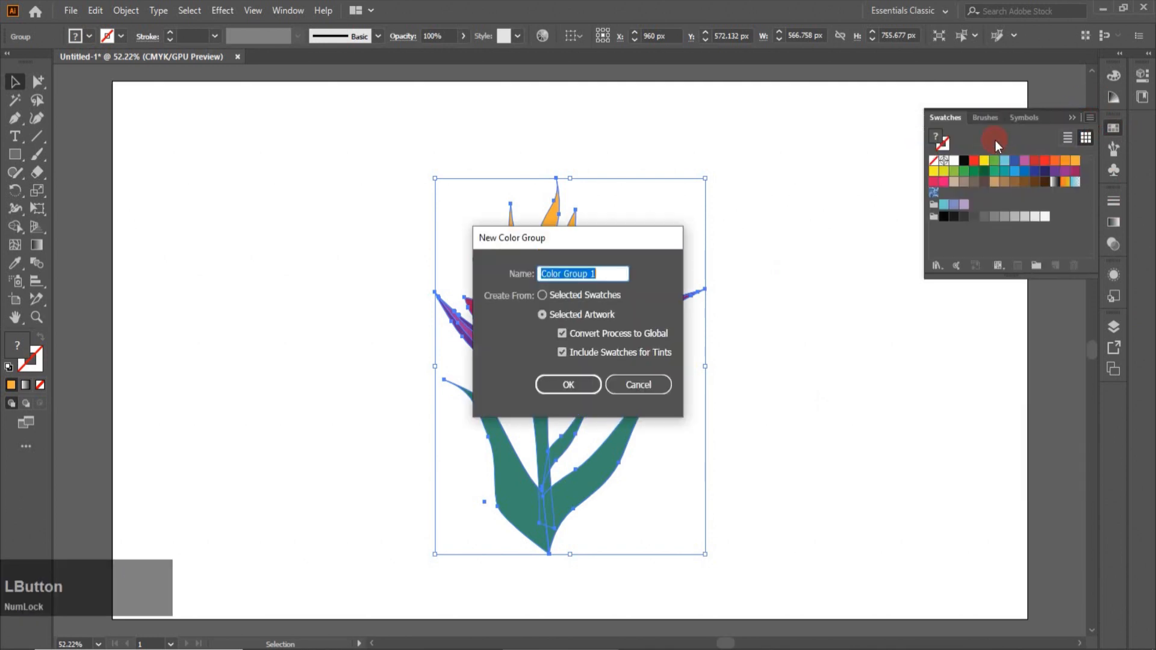
click(568, 384)
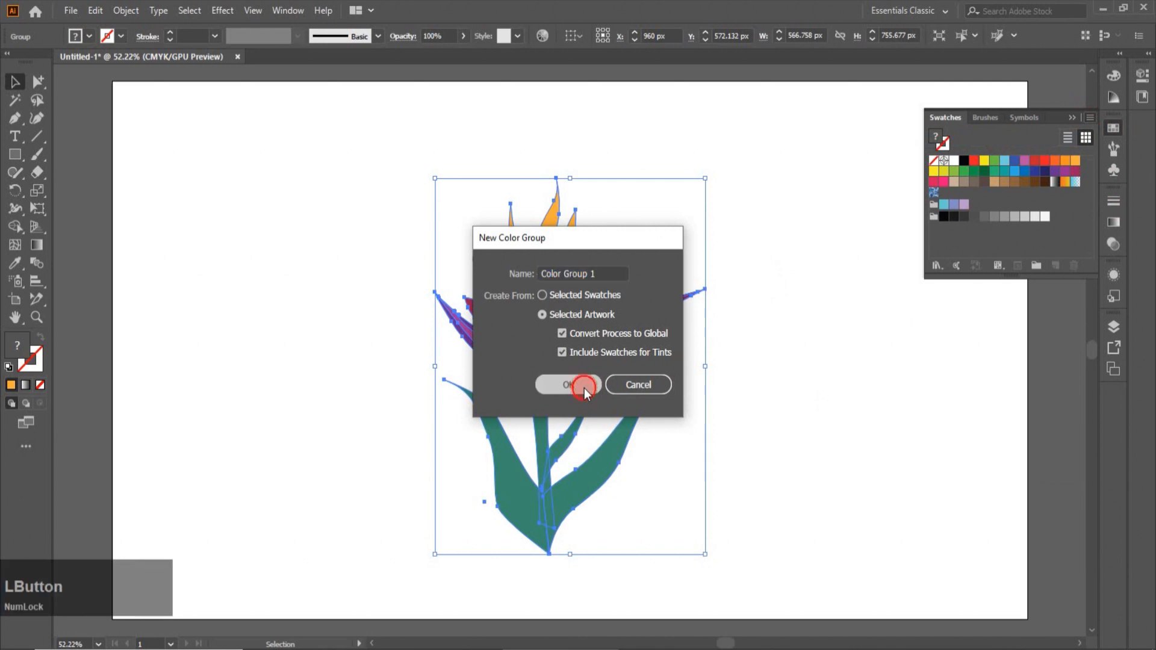
click(934, 254)
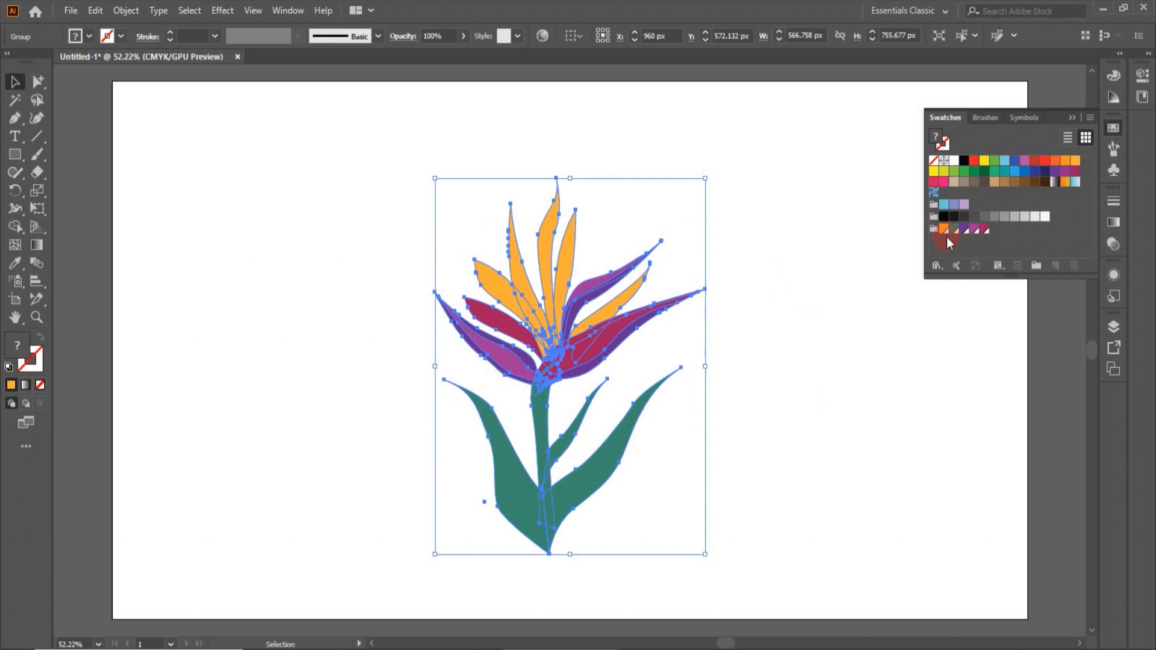
click(985, 231)
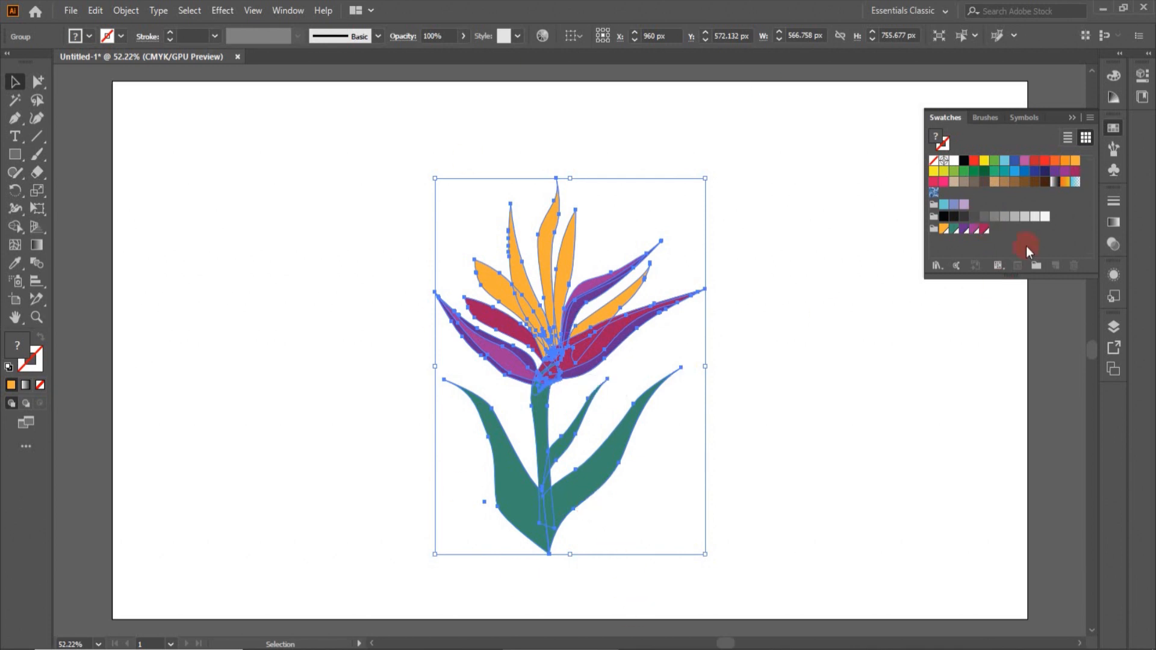
drag(985, 234, 553, 500)
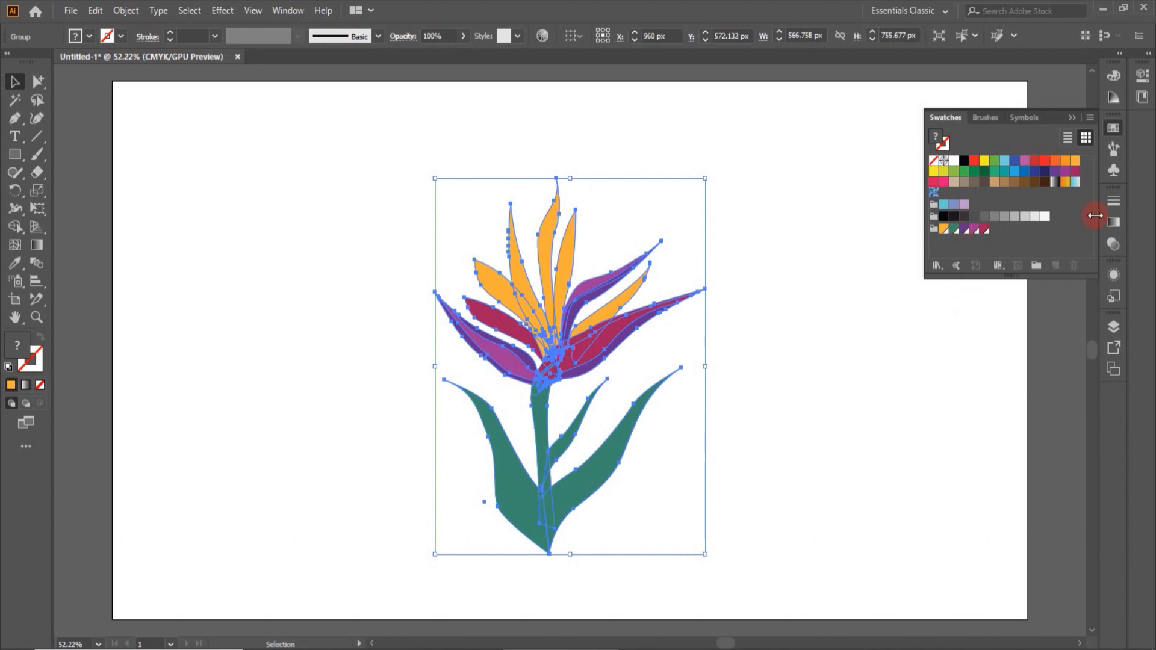
click(985, 234)
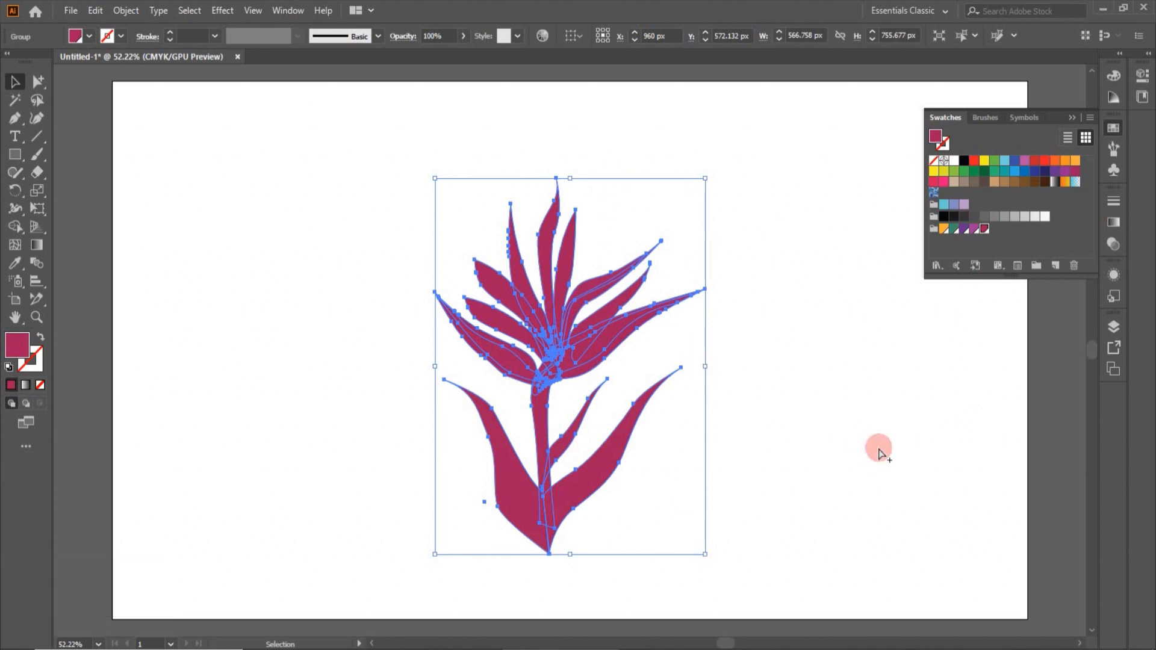
key(ctrl+z)
Deselect the flower and change the crimson swatch in Color Group 1 to Spot Color with preview on
click(794, 443)
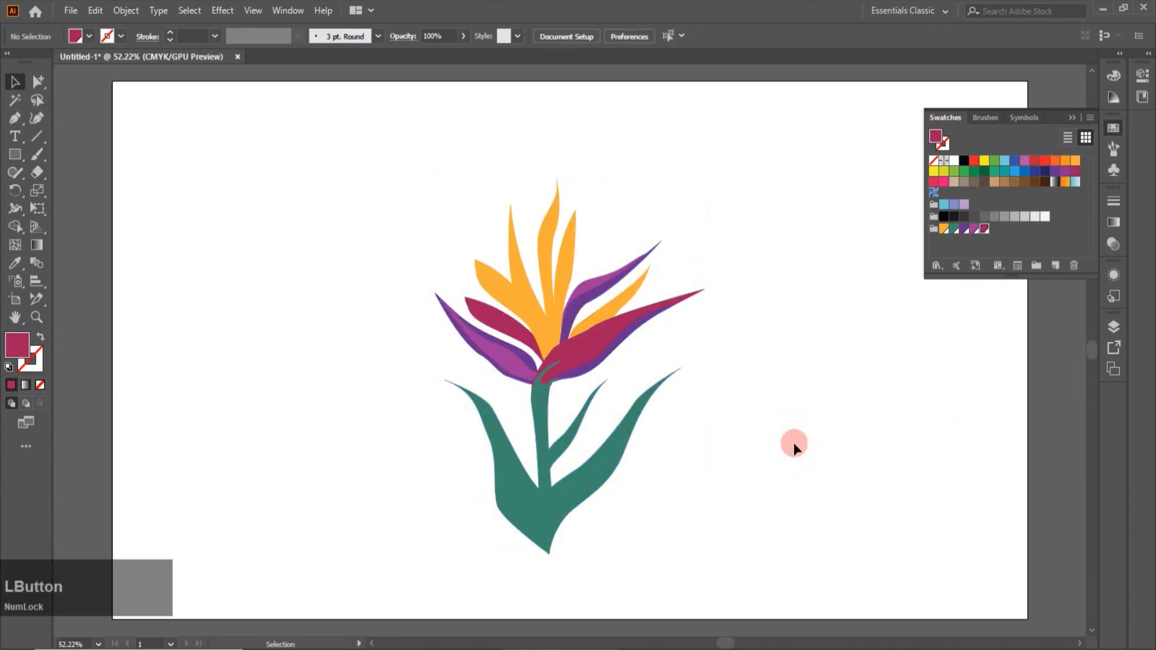
click(984, 231)
double_click(984, 230)
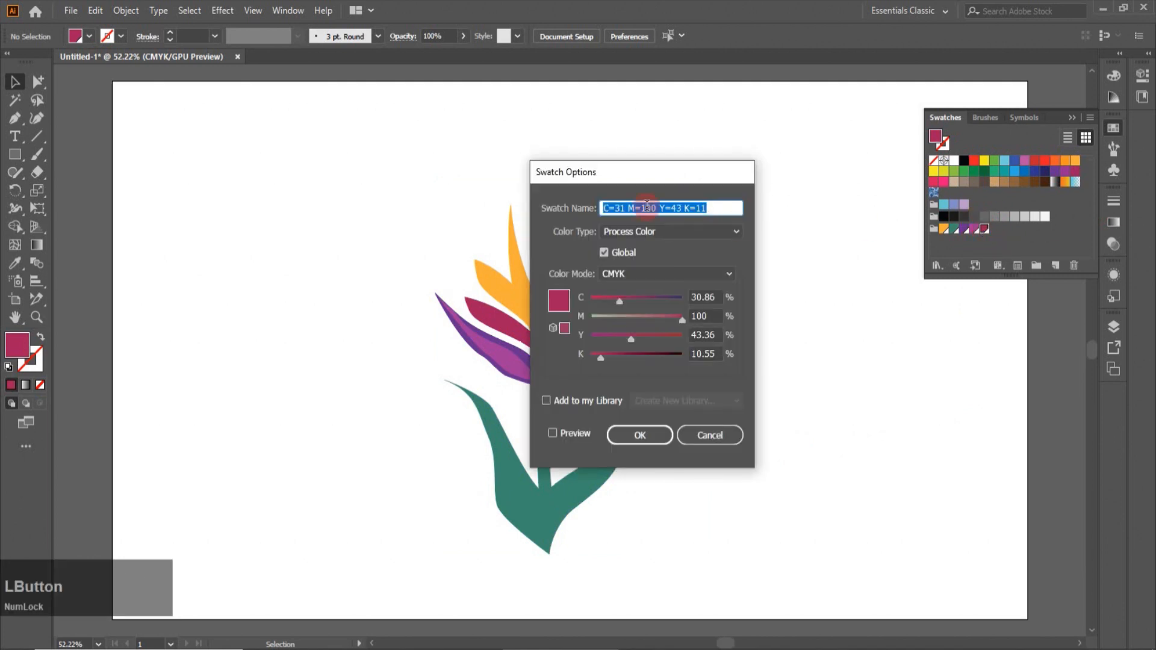
click(735, 235)
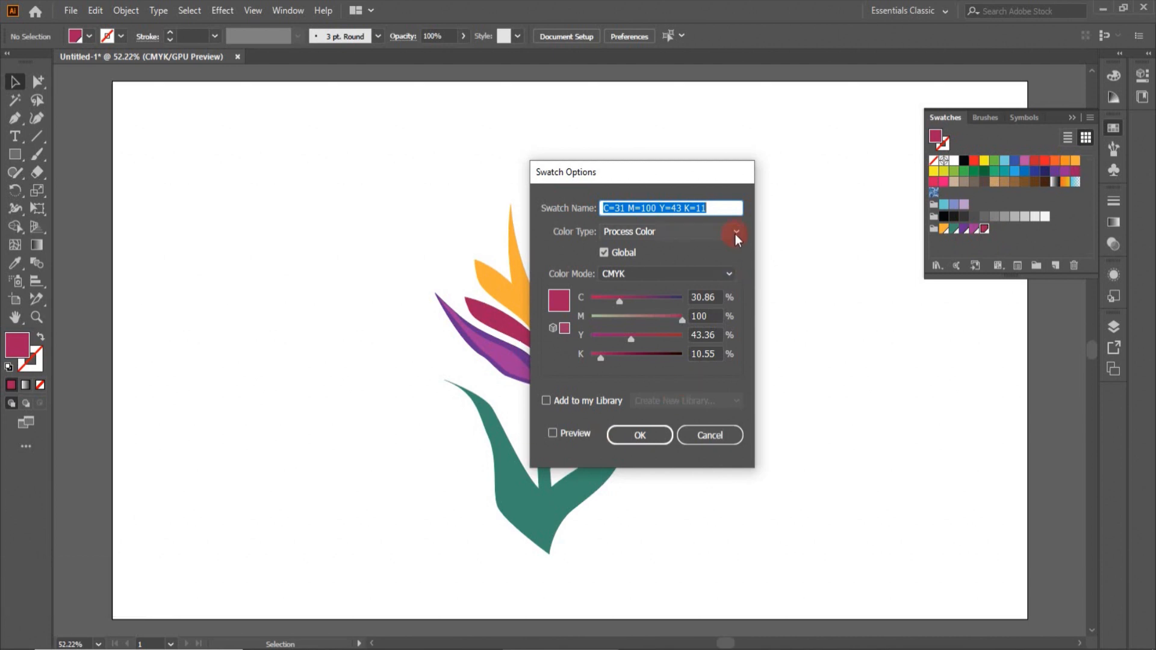
click(735, 234)
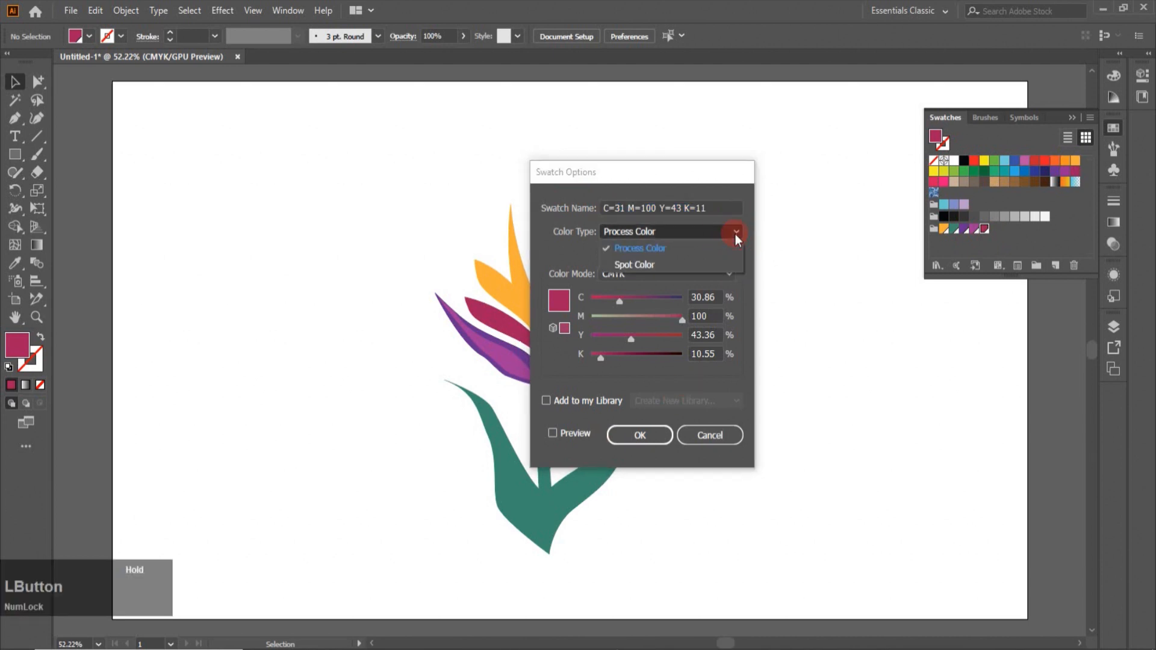
click(643, 264)
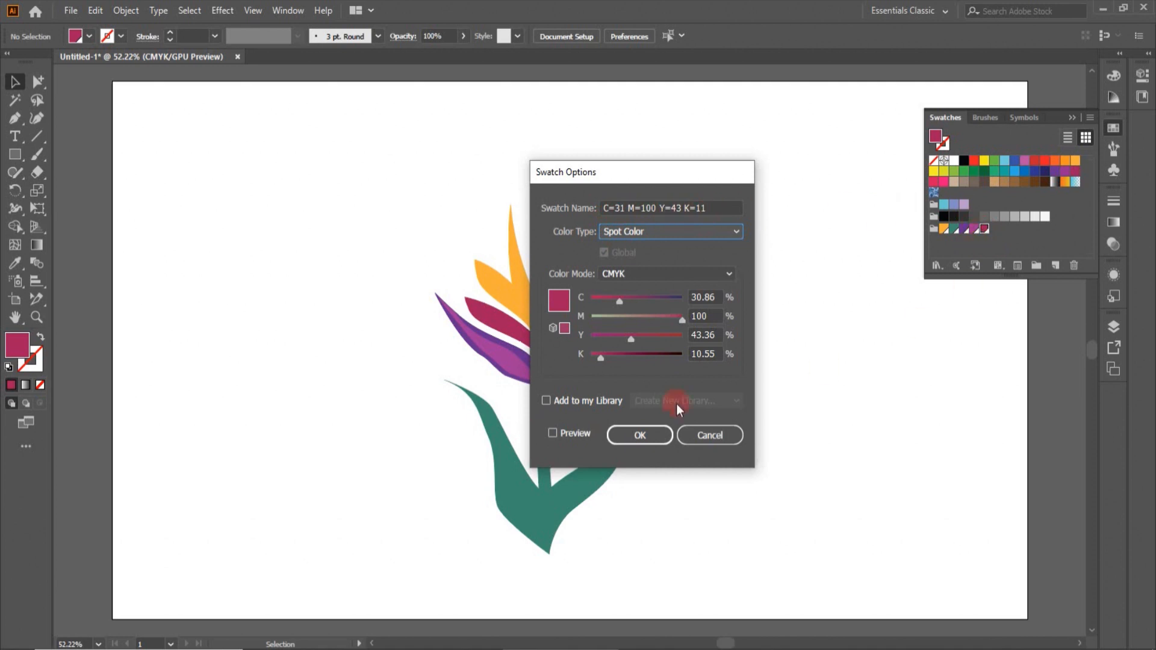
click(552, 433)
drag(647, 177, 785, 190)
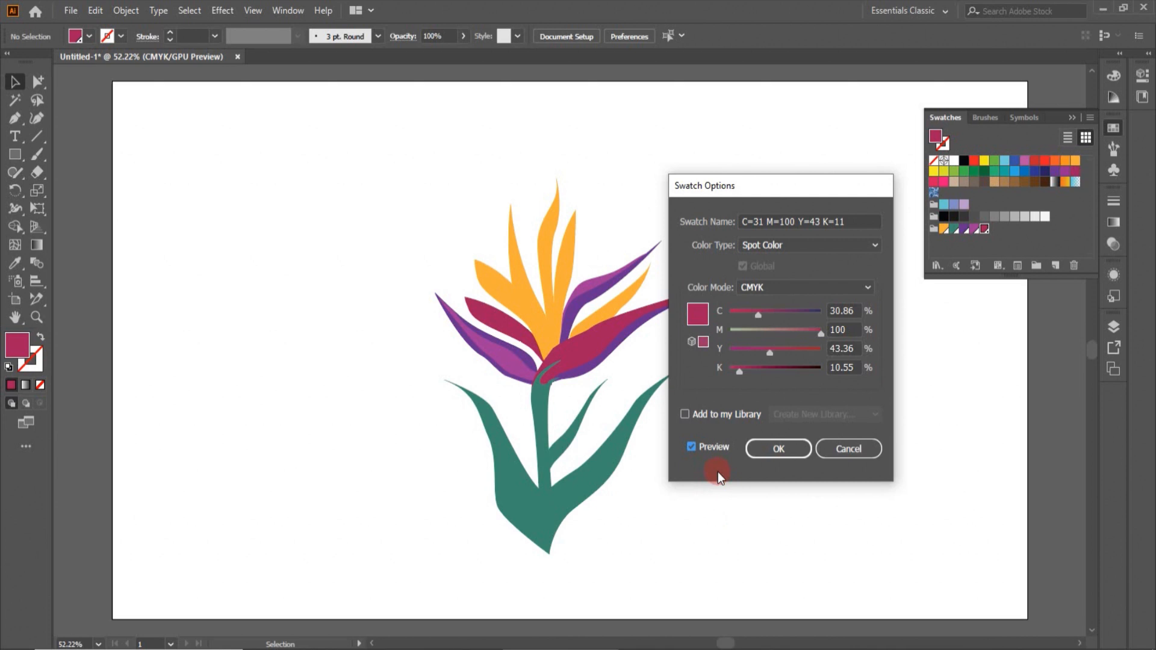
click(774, 456)
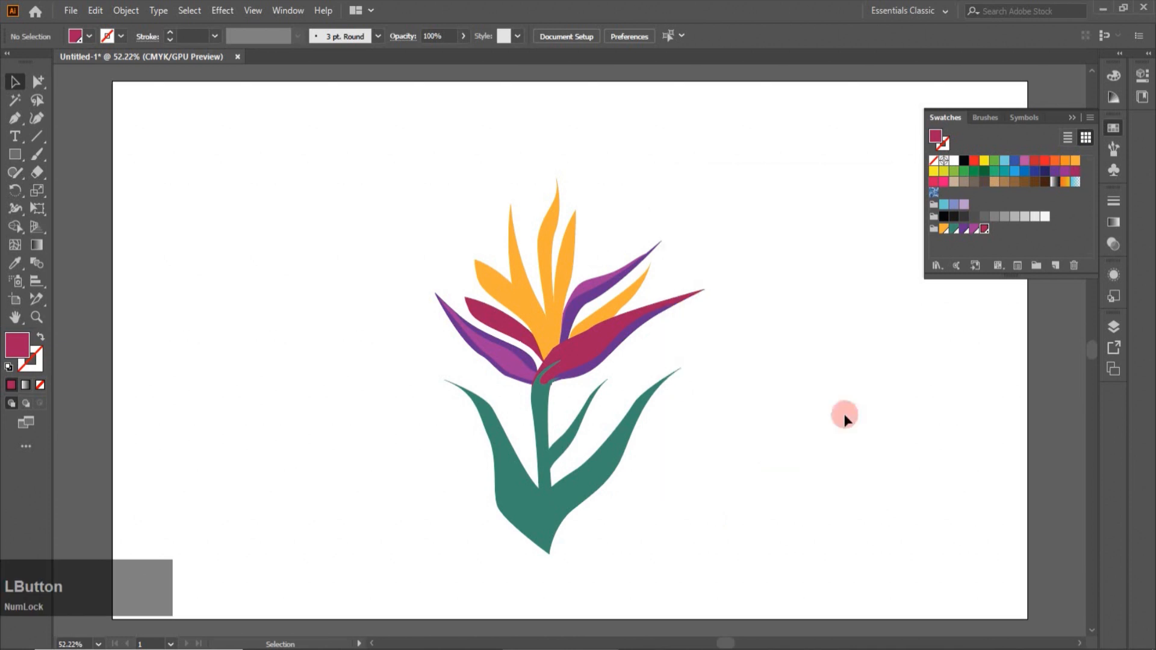
Change the magenta swatch in Color Group 1 from a process color to Spot Color
double_click(973, 232)
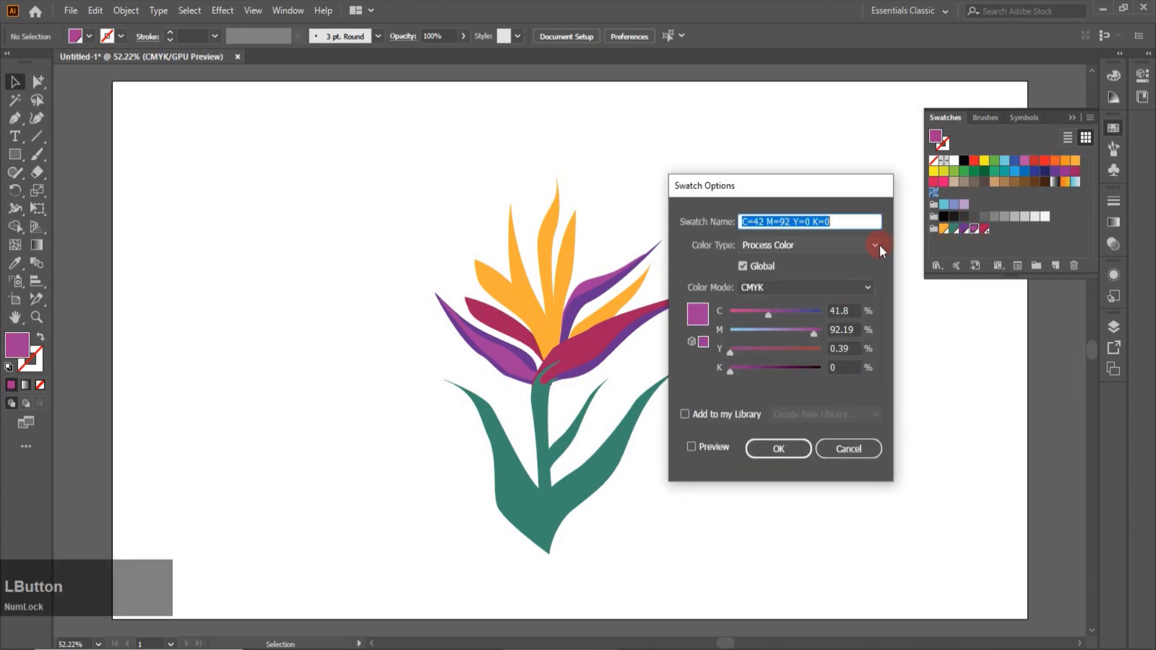
click(873, 245)
click(775, 280)
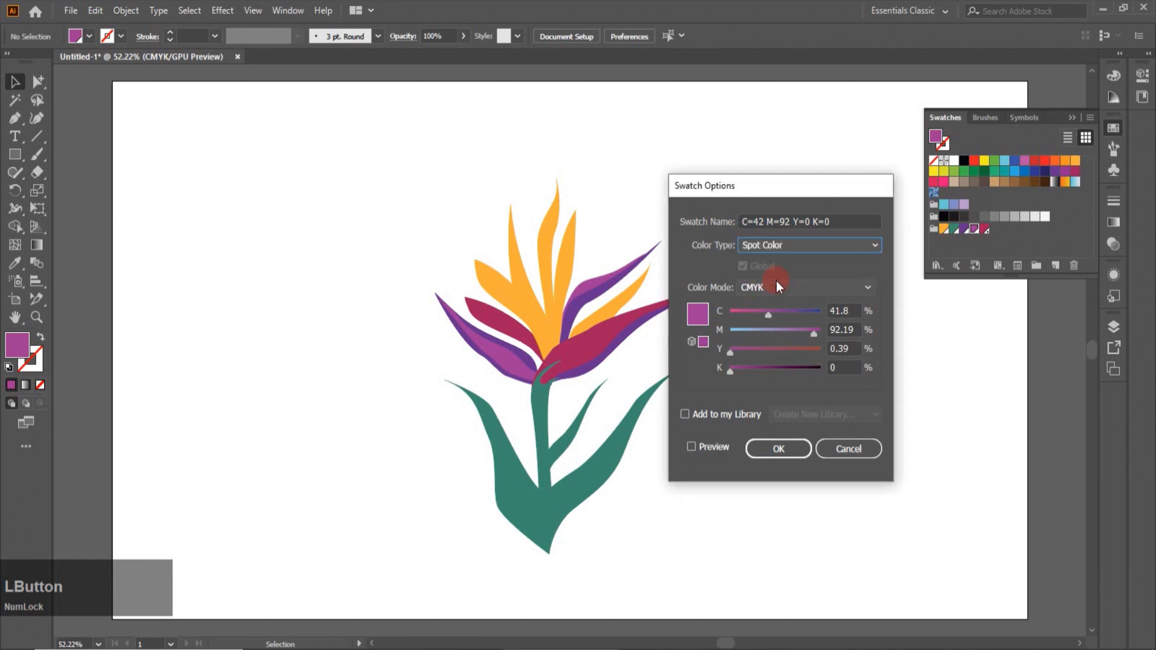
click(781, 450)
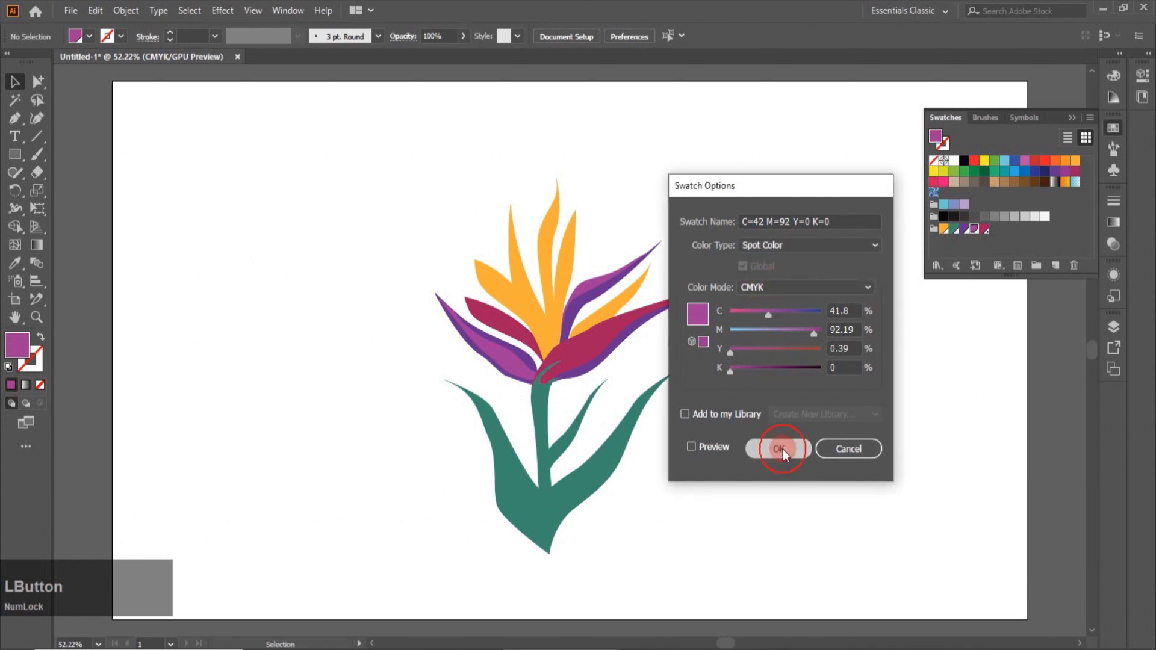
click(781, 450)
click(935, 230)
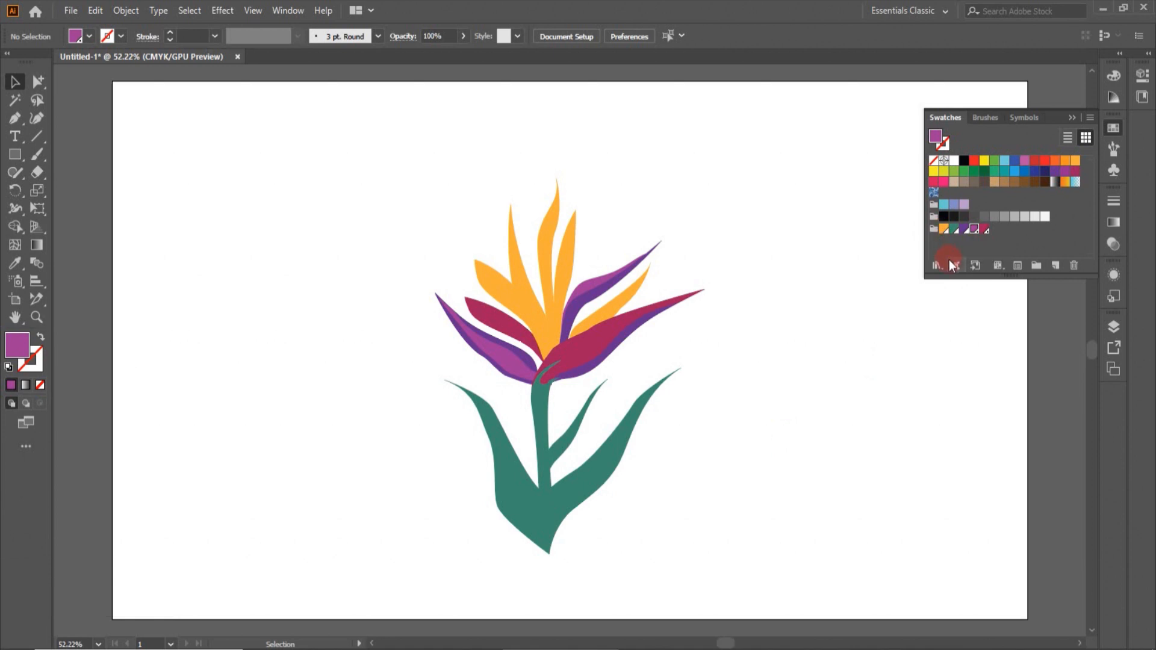
Convert the dark purple swatch in Color Group 1 to Spot Color
double_click(964, 231)
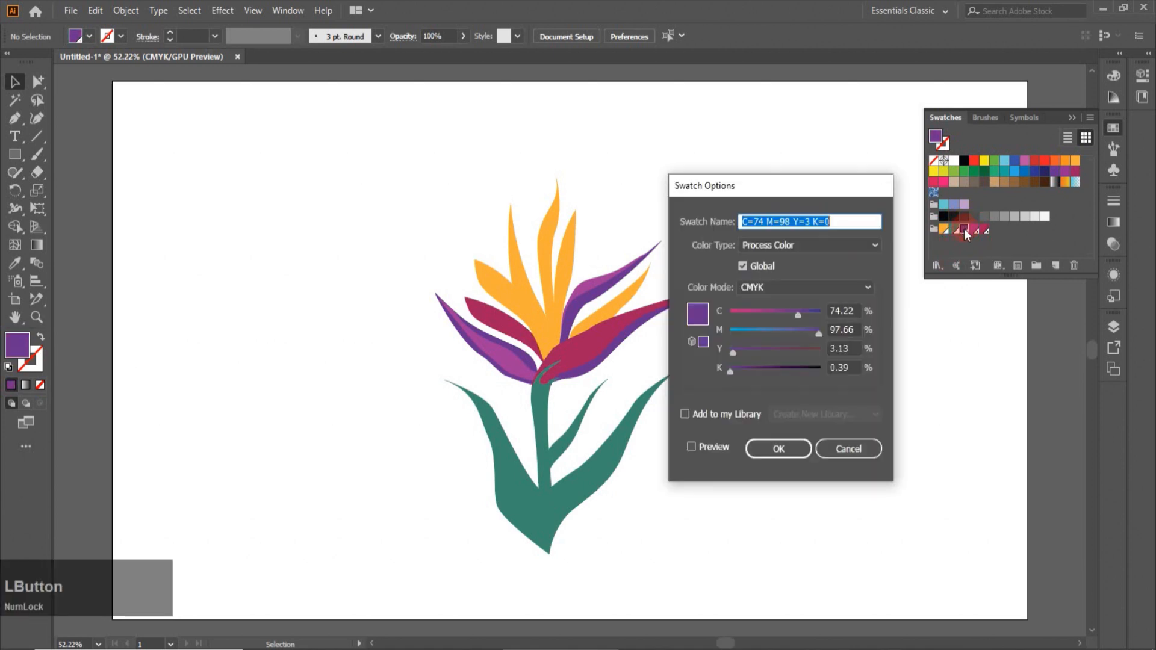
click(867, 252)
click(776, 277)
click(779, 448)
Convert the green swatch in Color Group 1 to Spot Color
double_click(954, 229)
click(875, 247)
click(777, 278)
click(779, 448)
Convert the orange swatch in Color Group 1 to Spot Color and close the swatches
double_click(944, 230)
click(875, 245)
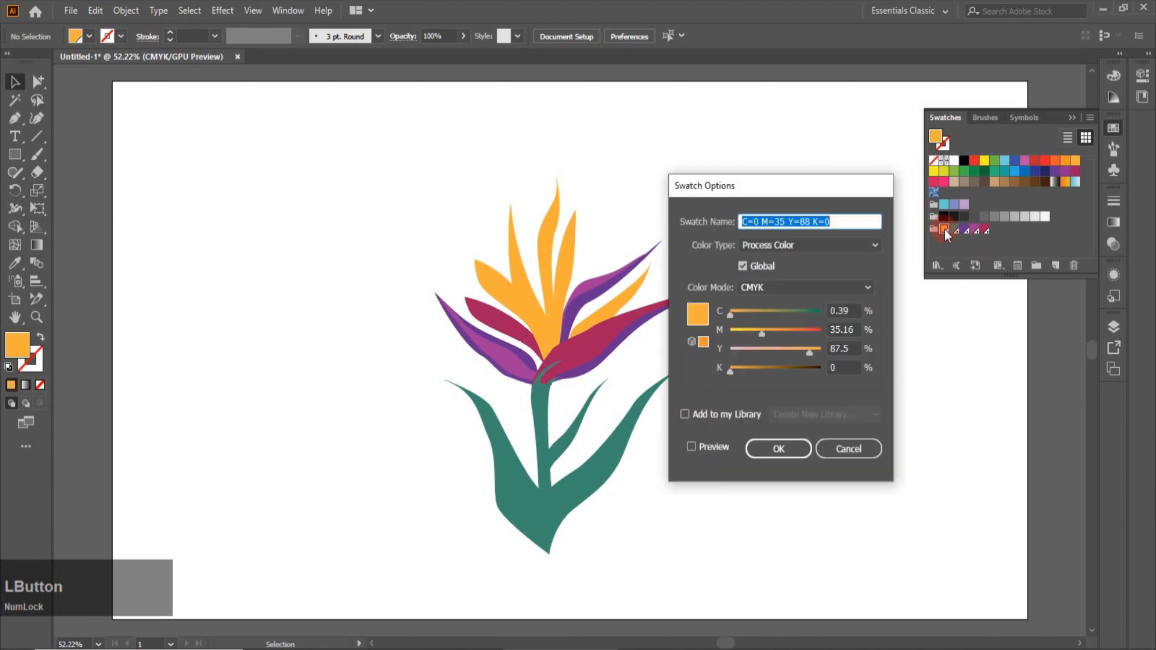
click(776, 277)
click(779, 449)
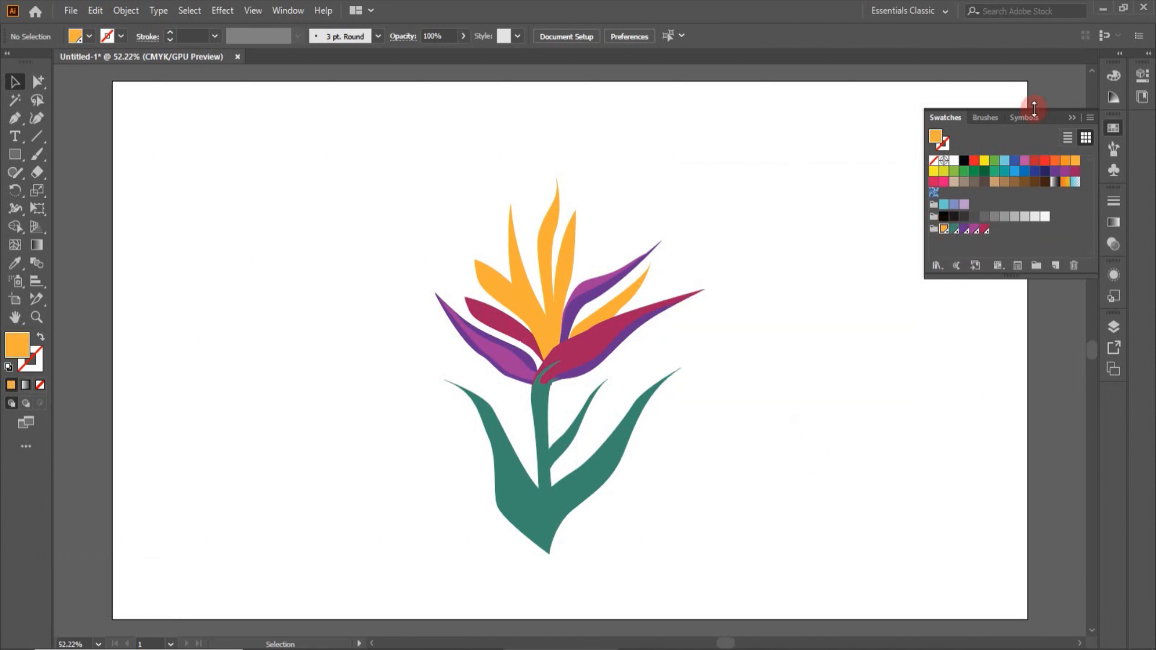
click(1113, 128)
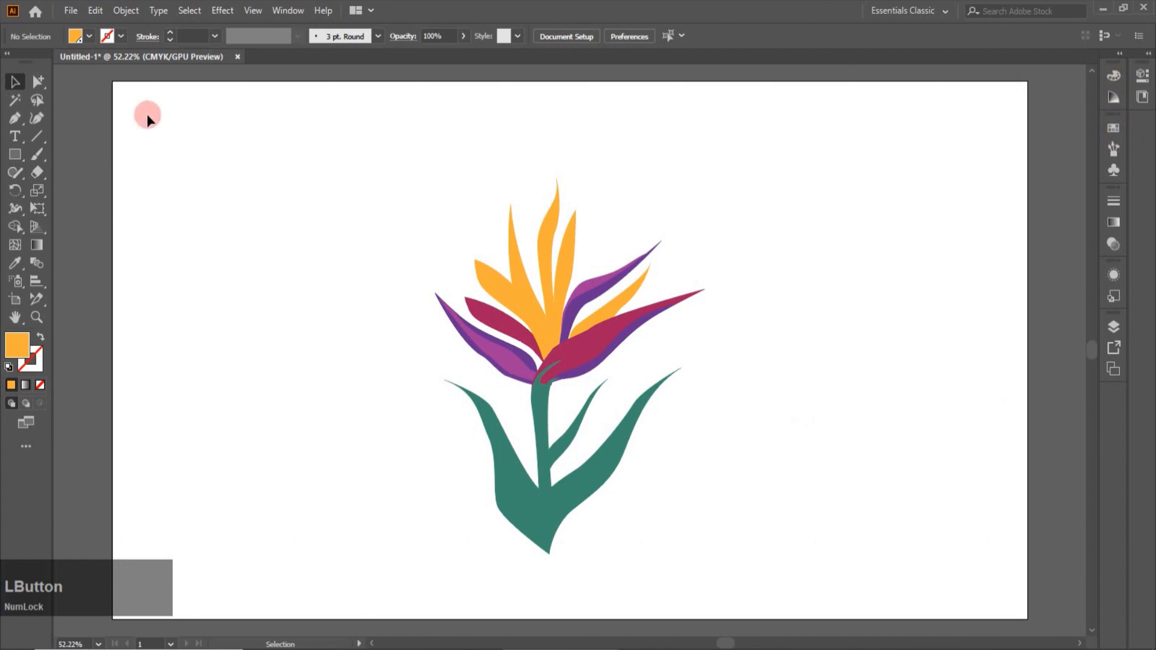
Inspect the spot color and tint of the flower's large crimson petal
click(34, 81)
click(594, 340)
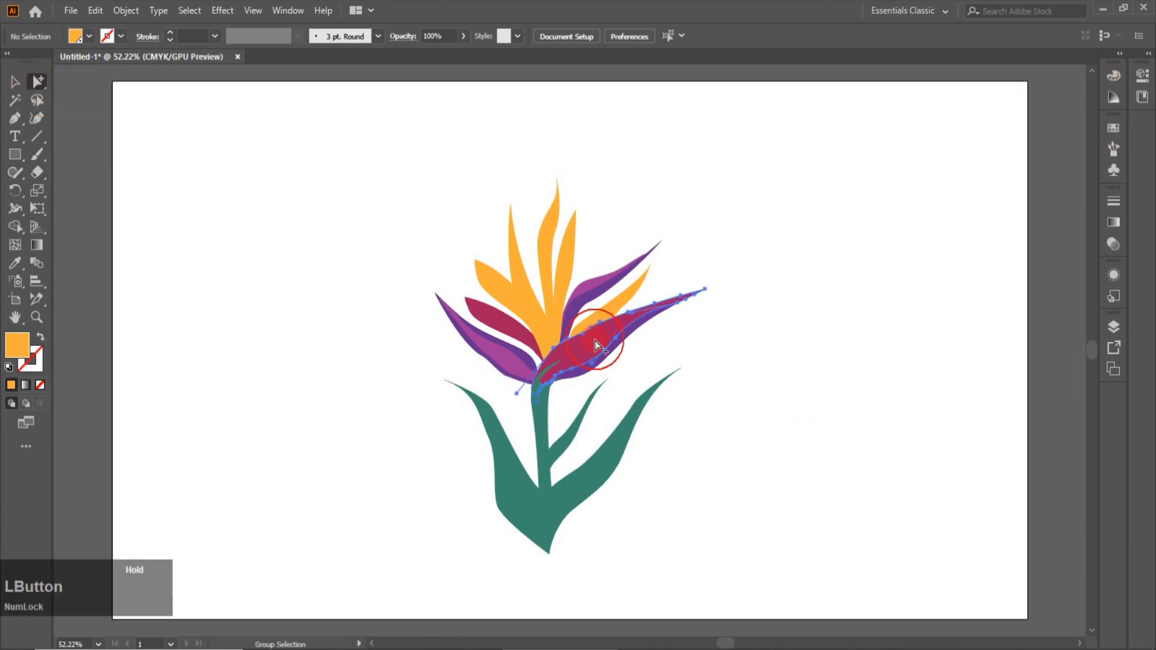
click(1114, 78)
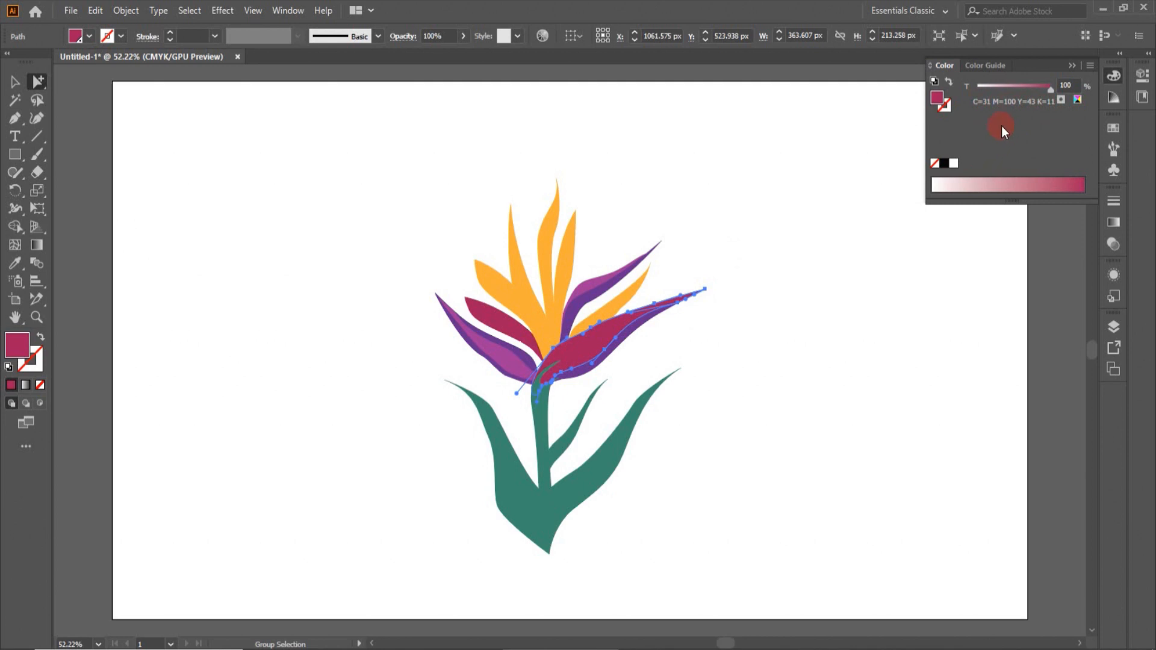
click(753, 170)
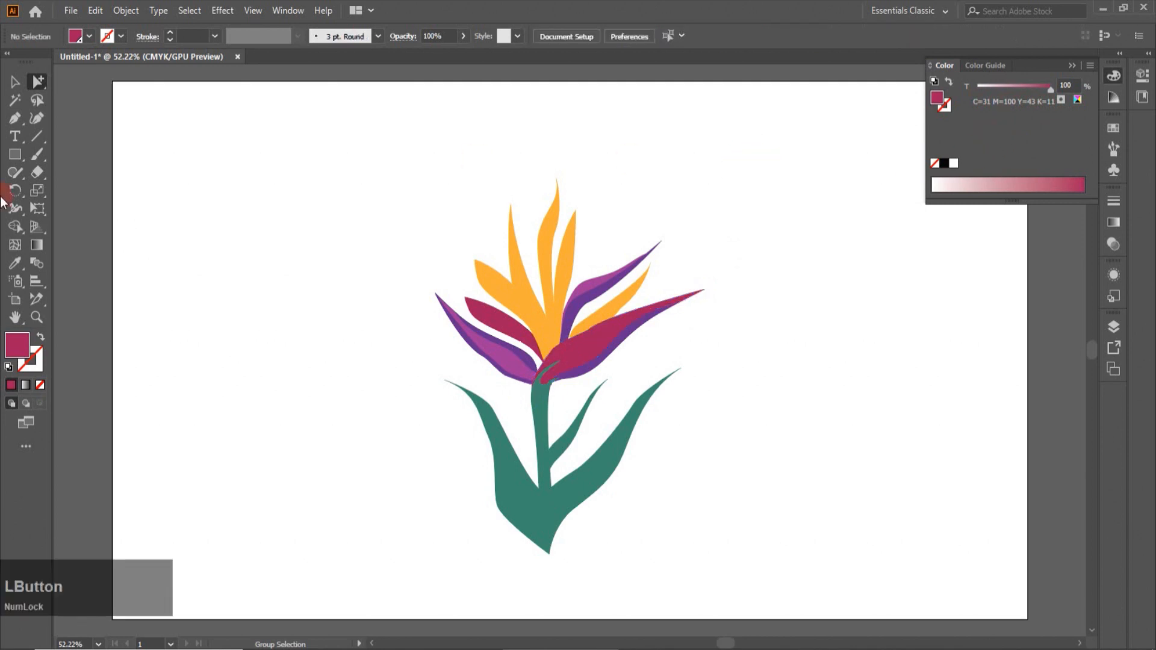
Recolor the whole flower group with the PANTONE+ CMYK Coated color book in Recolor Artwork
click(14, 84)
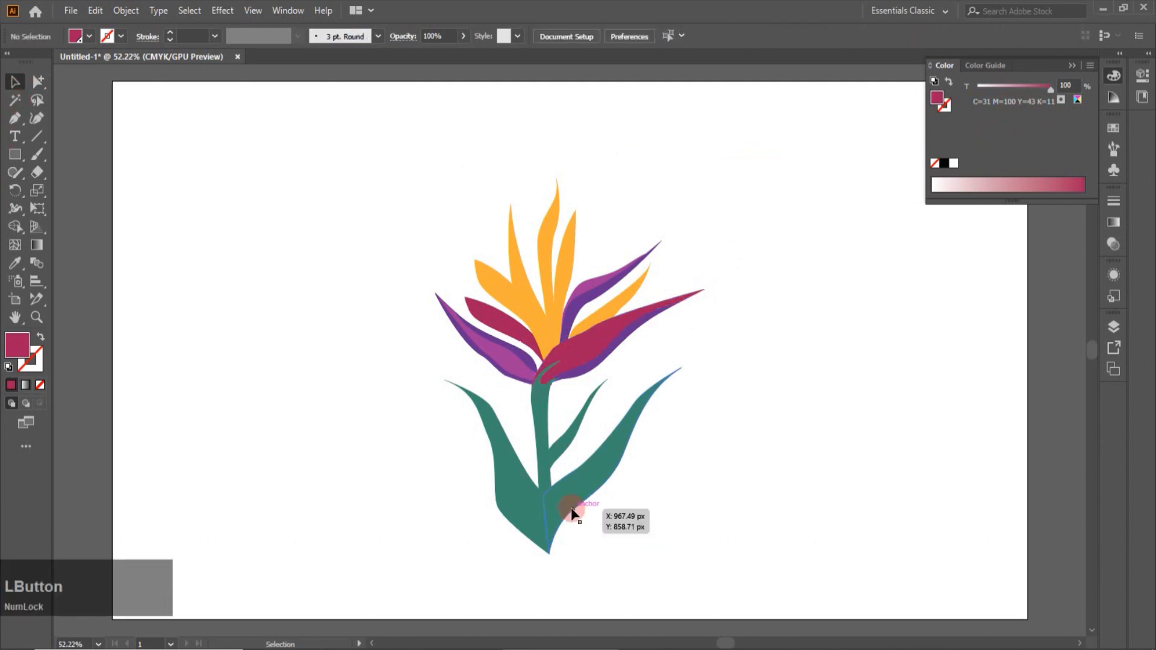
click(572, 509)
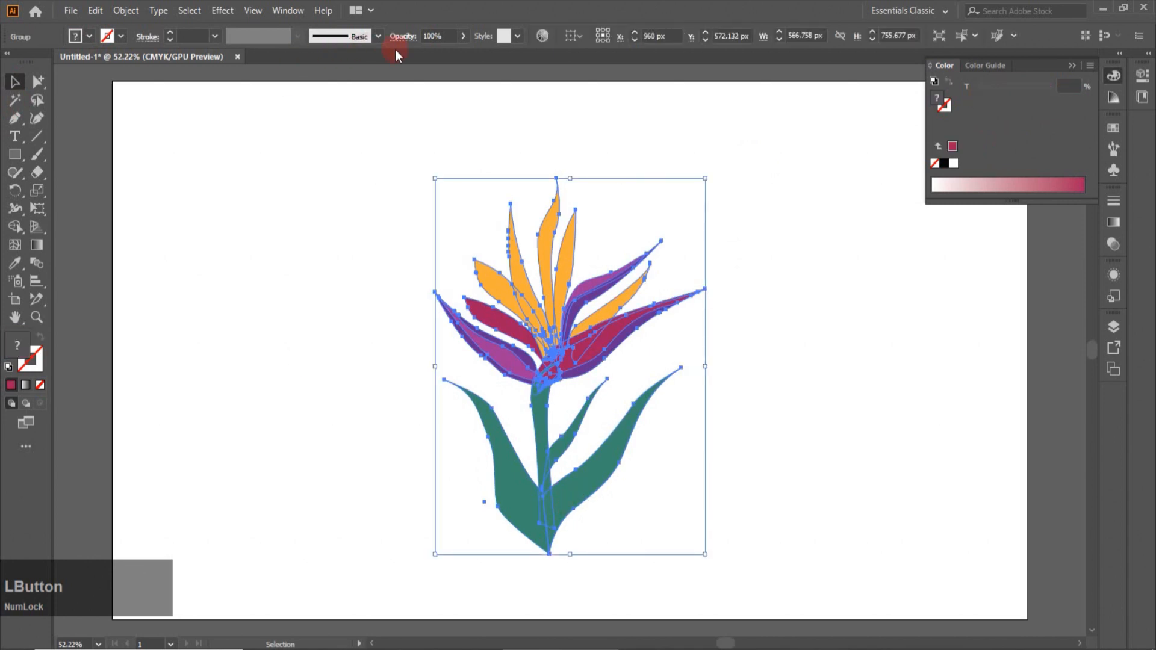
click(540, 37)
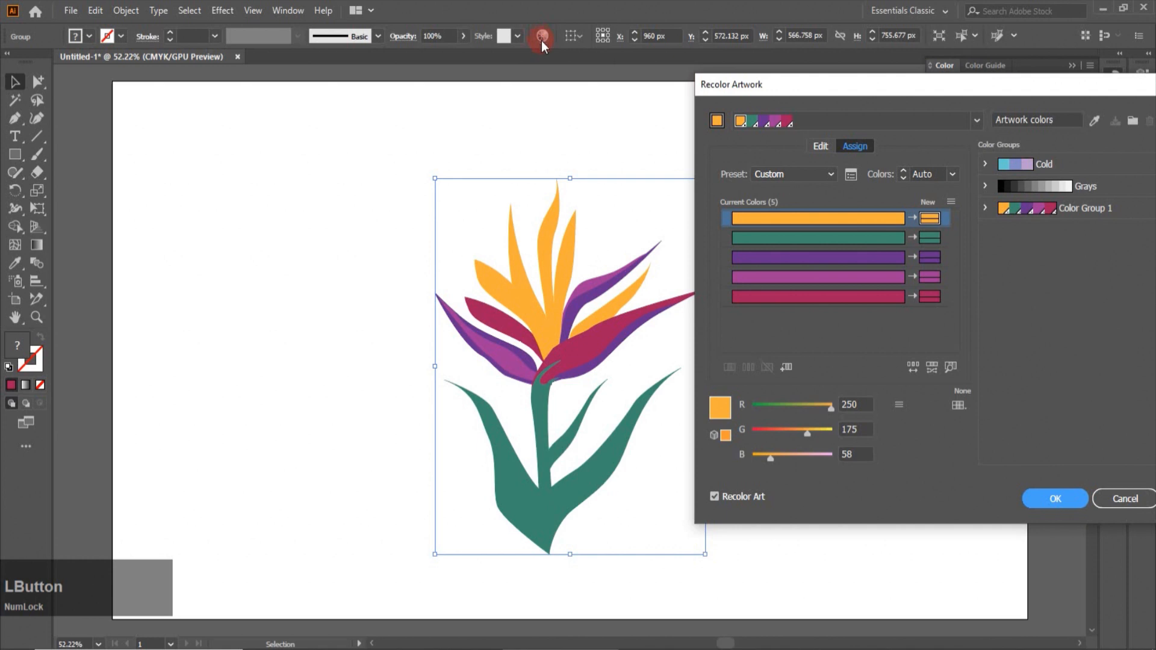
click(967, 407)
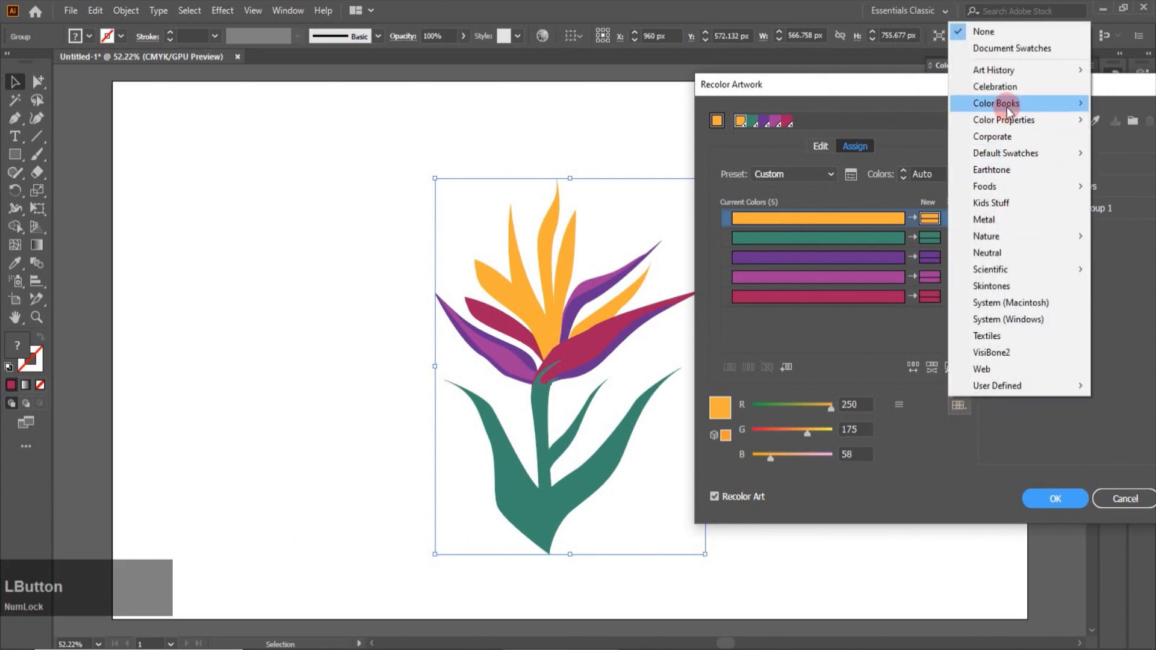
mouse_move(1007, 112)
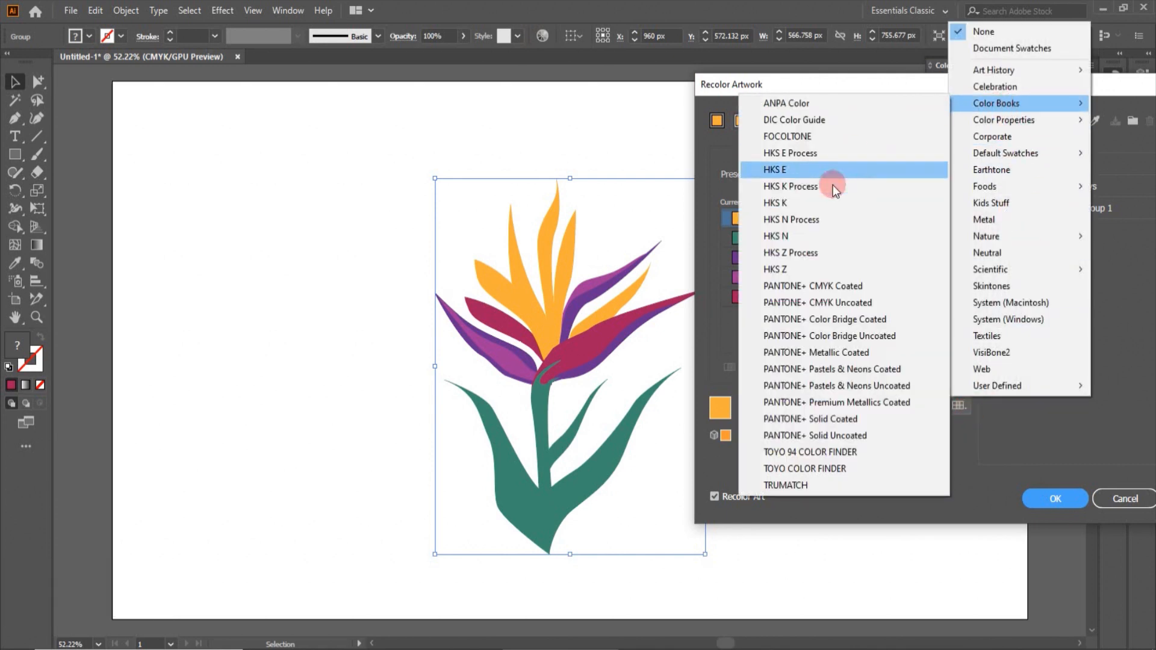
click(830, 286)
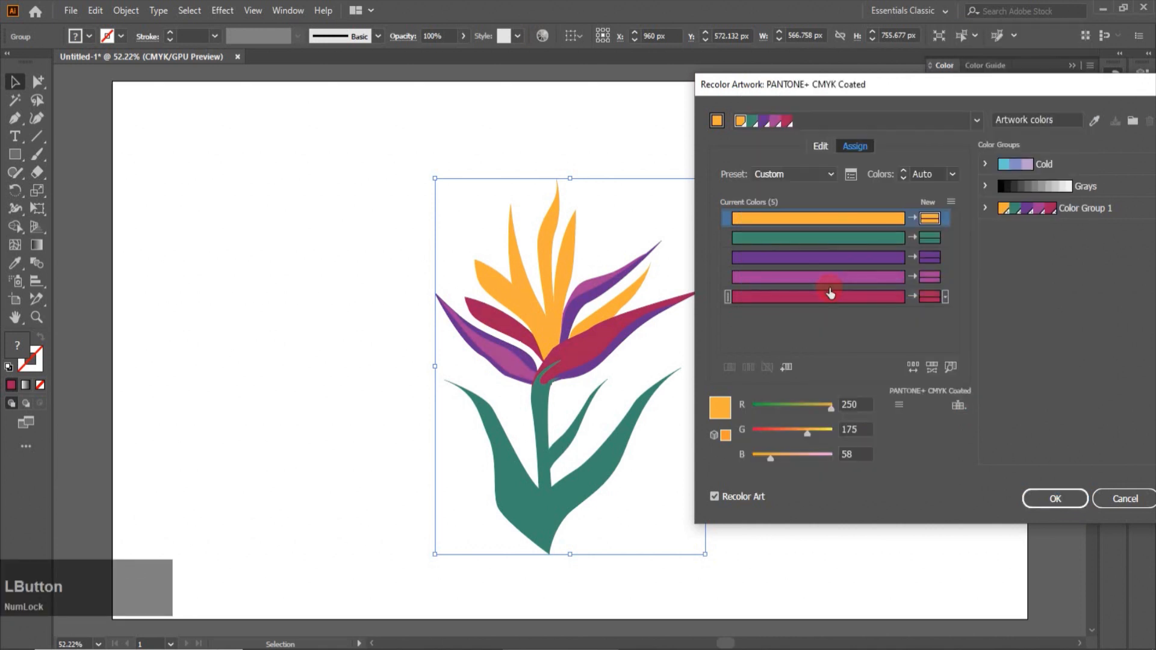
click(1068, 507)
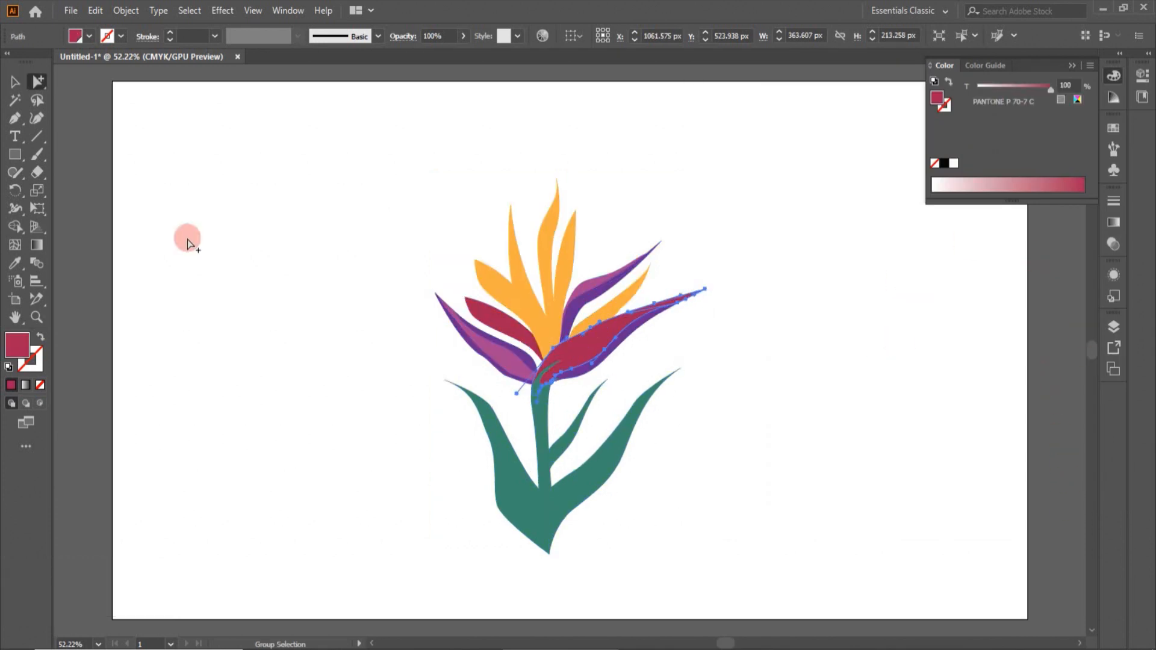
Draw a crimson square about 45 px wide beside the flower and duplicate it downward into an evenly spaced column of five
click(20, 155)
drag(142, 242, 151, 285)
click(15, 81)
click(149, 256)
key(ctrl+d)
key(ctrl+d)
key(ctrl+d)
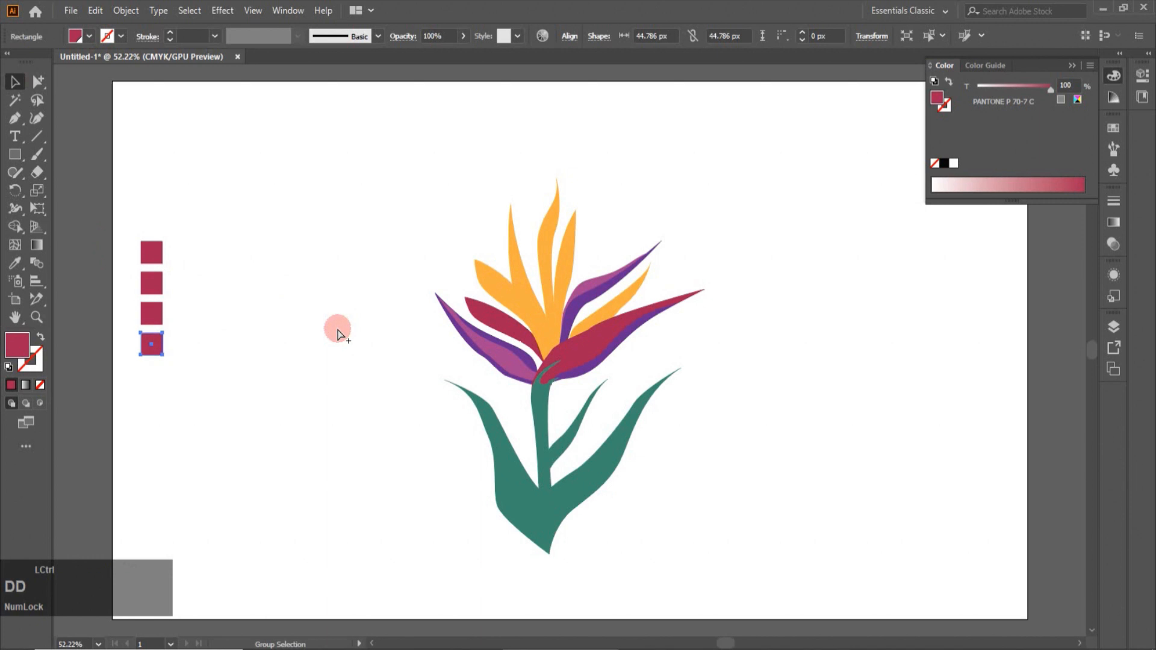
Fill the second square with the light purple and the third with the dark purple swatch of Color Group 1
click(157, 283)
click(1110, 130)
click(973, 244)
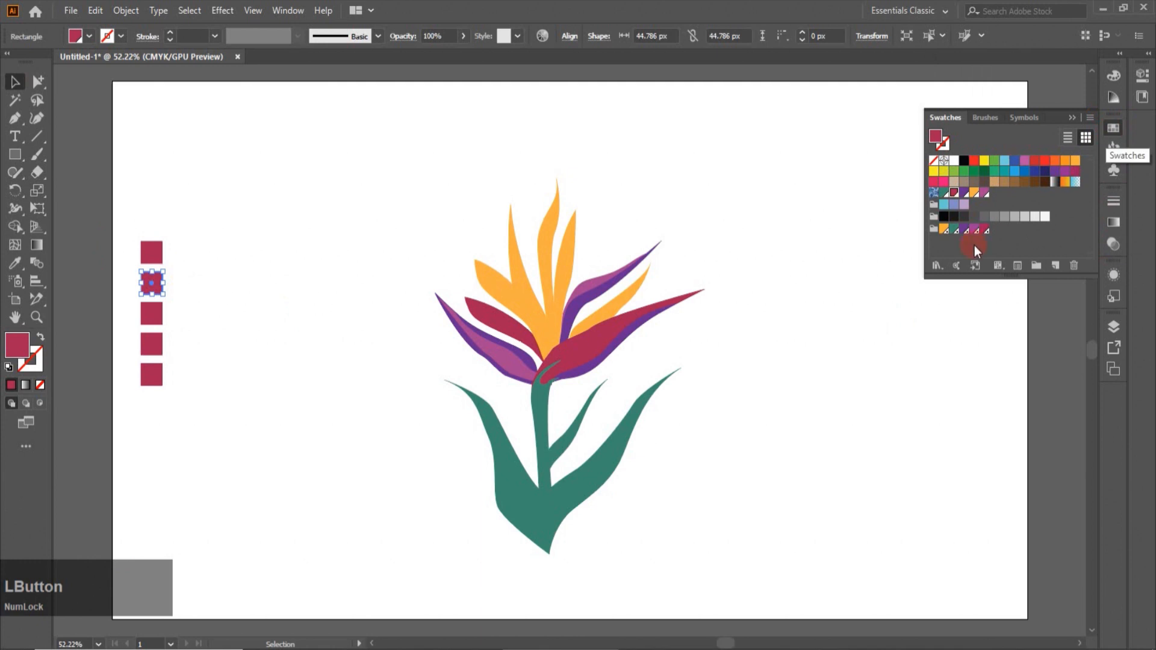
click(974, 229)
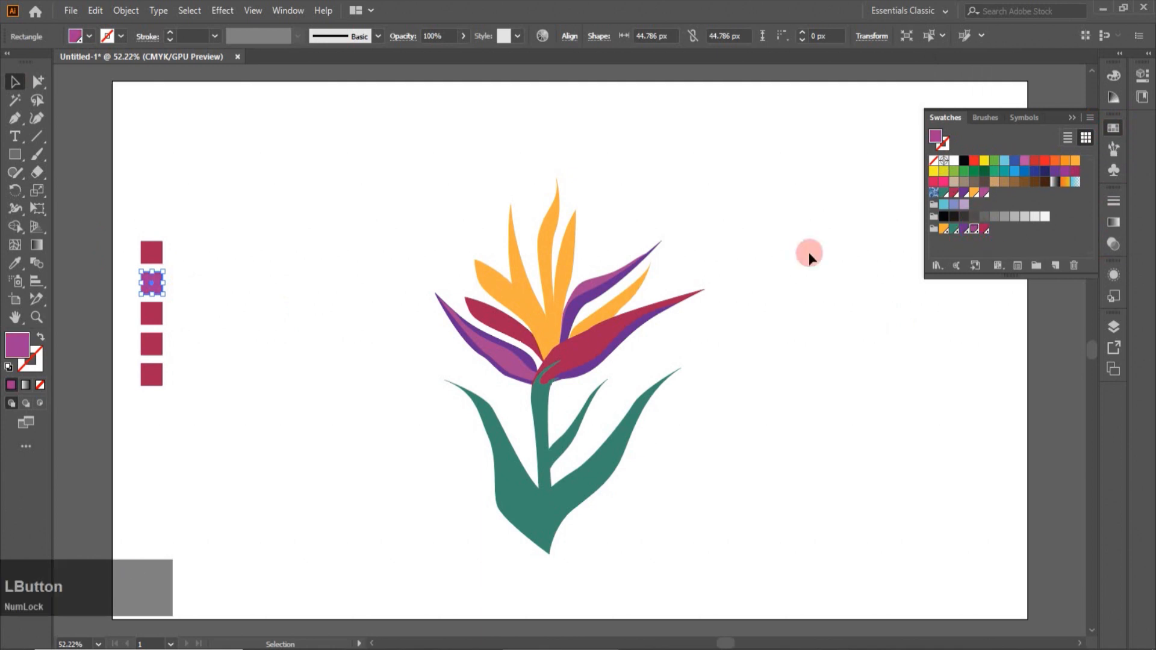
click(157, 323)
click(963, 230)
Fill the fourth square with the green and the fifth with the orange swatch of Color Group 1, then deselect
click(159, 351)
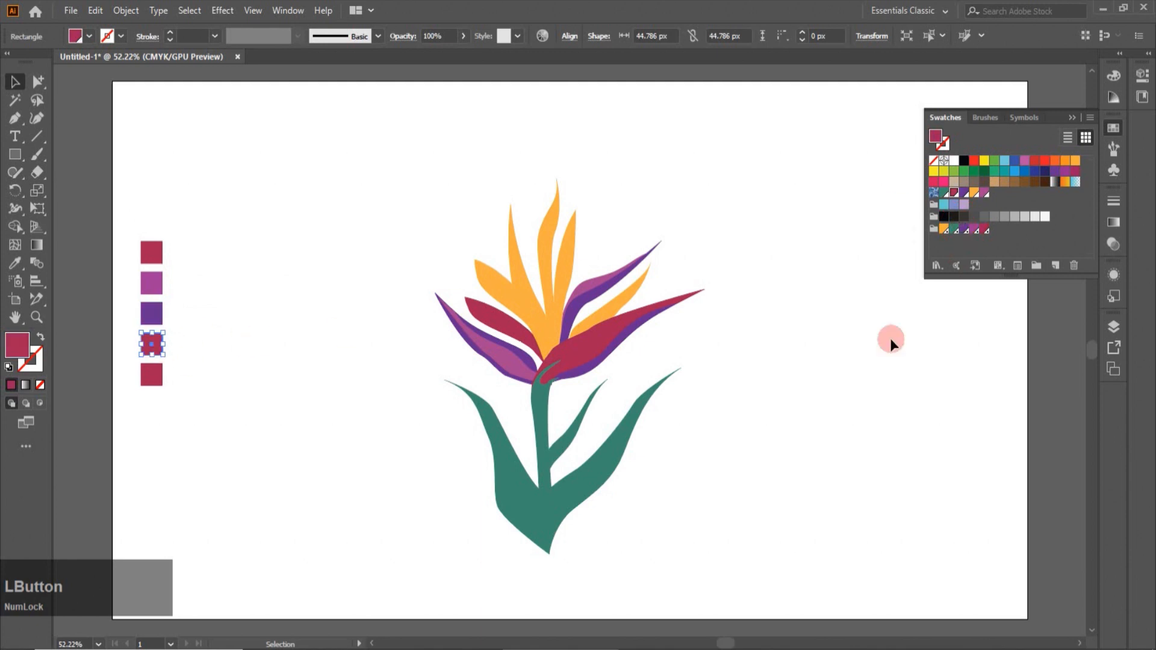
click(954, 229)
click(165, 374)
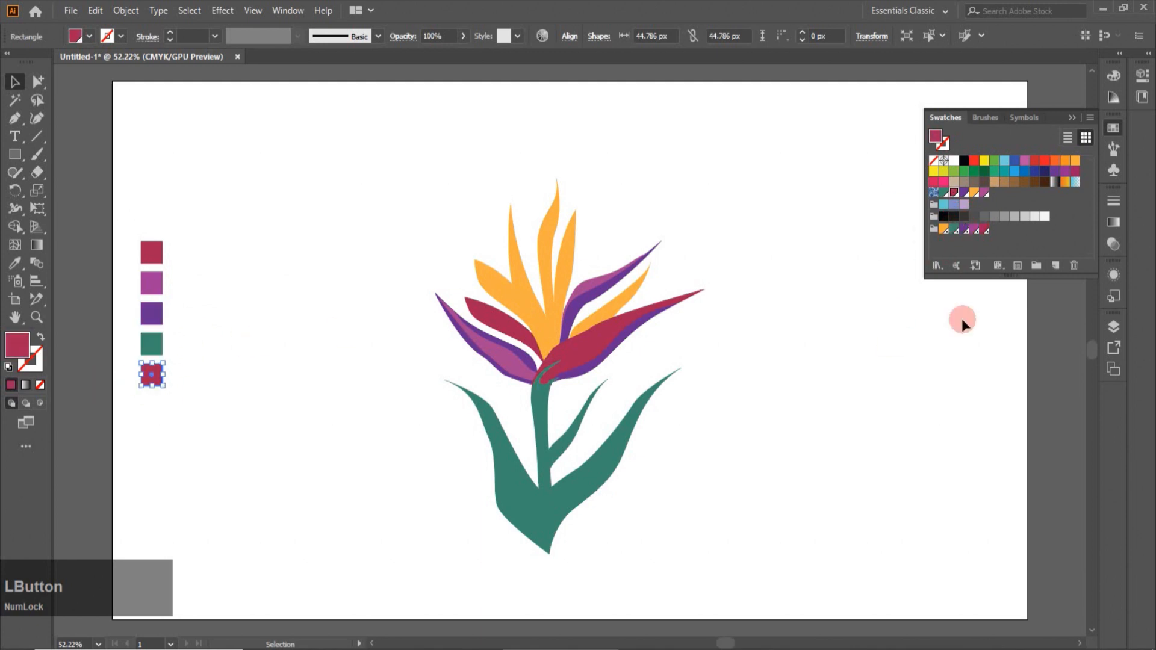
click(943, 230)
click(202, 438)
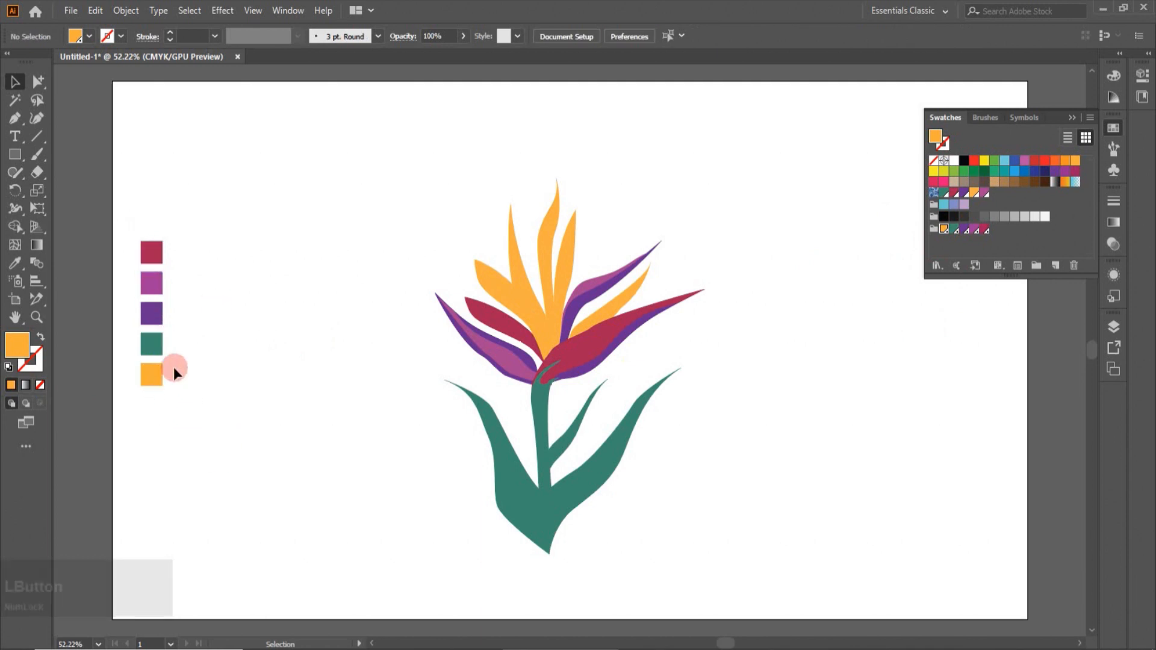
Look up the large crimson petal's PANTONE color and add the text label "P 70-7 C" beside the crimson square
click(1132, 138)
click(1117, 73)
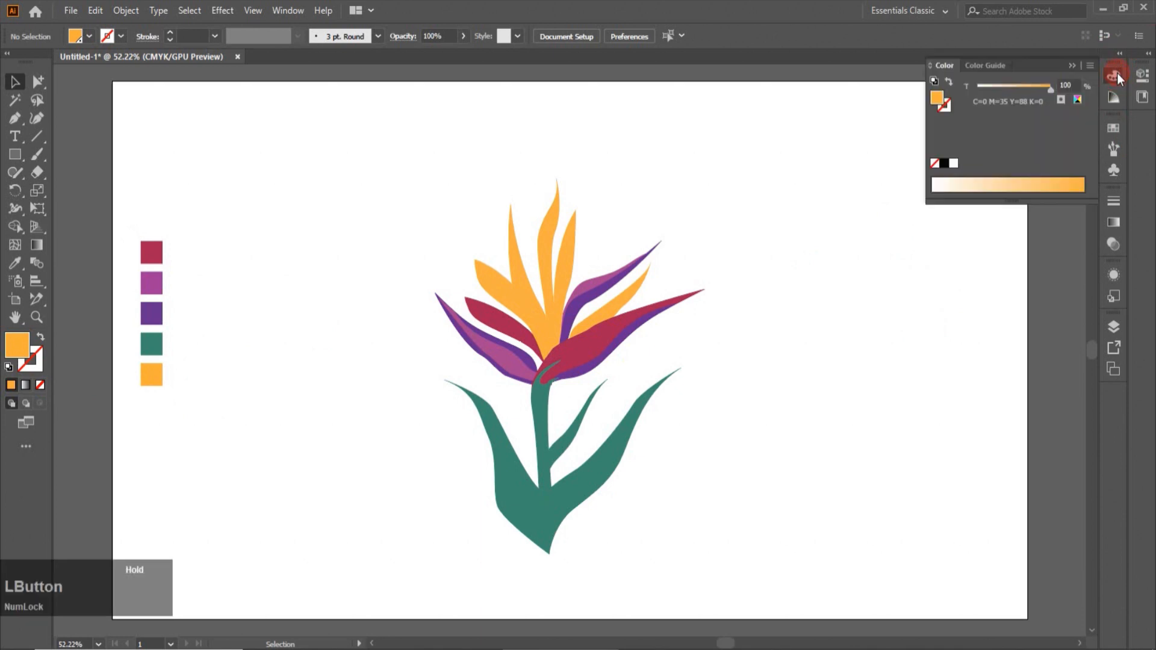
click(36, 79)
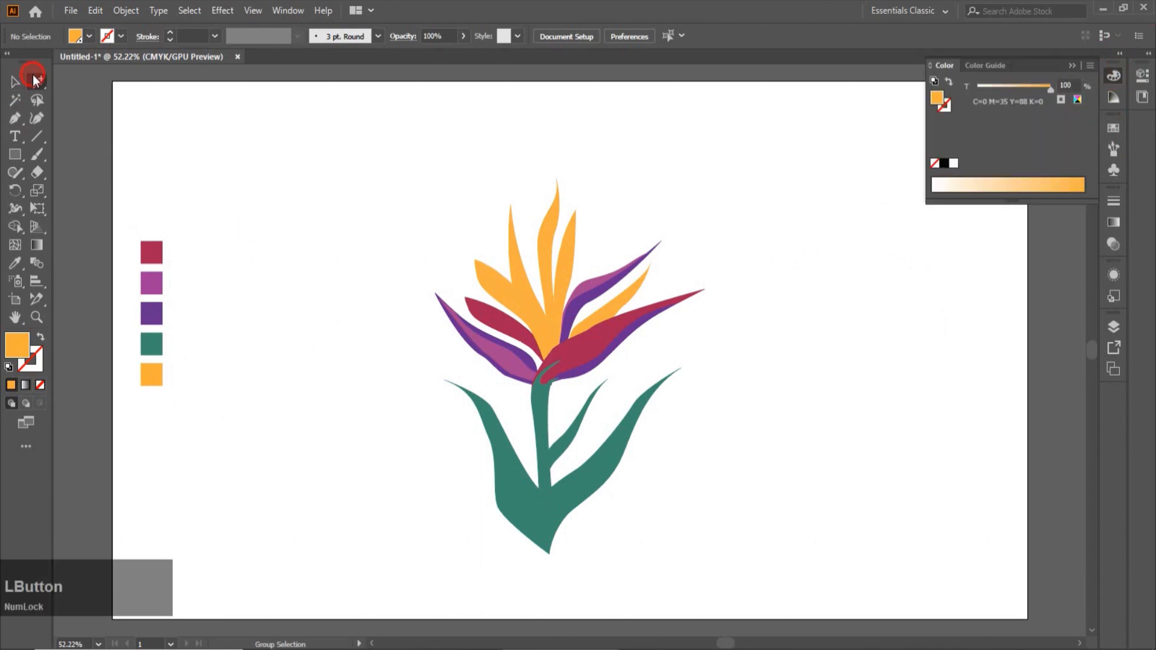
click(565, 364)
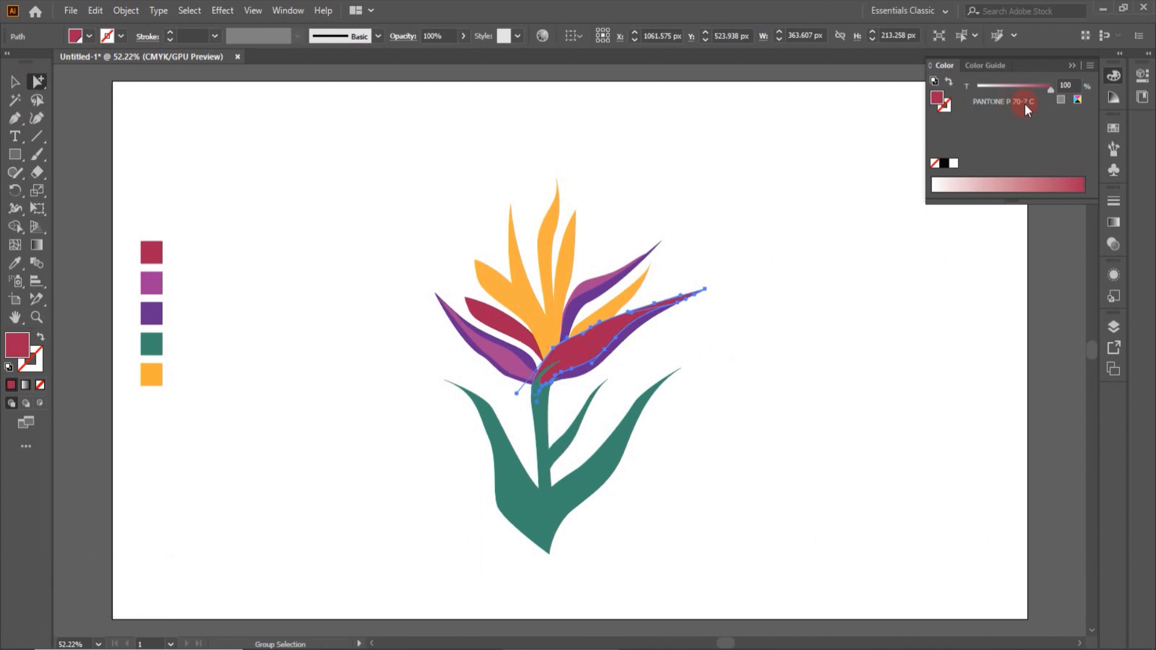
click(15, 136)
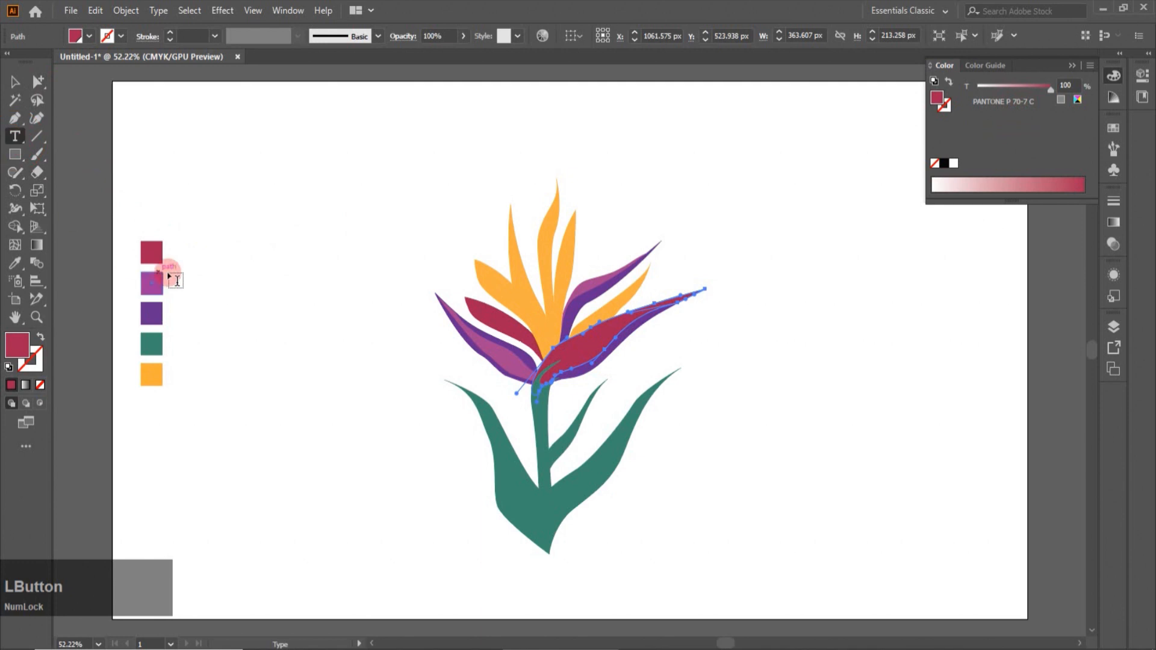
click(174, 248)
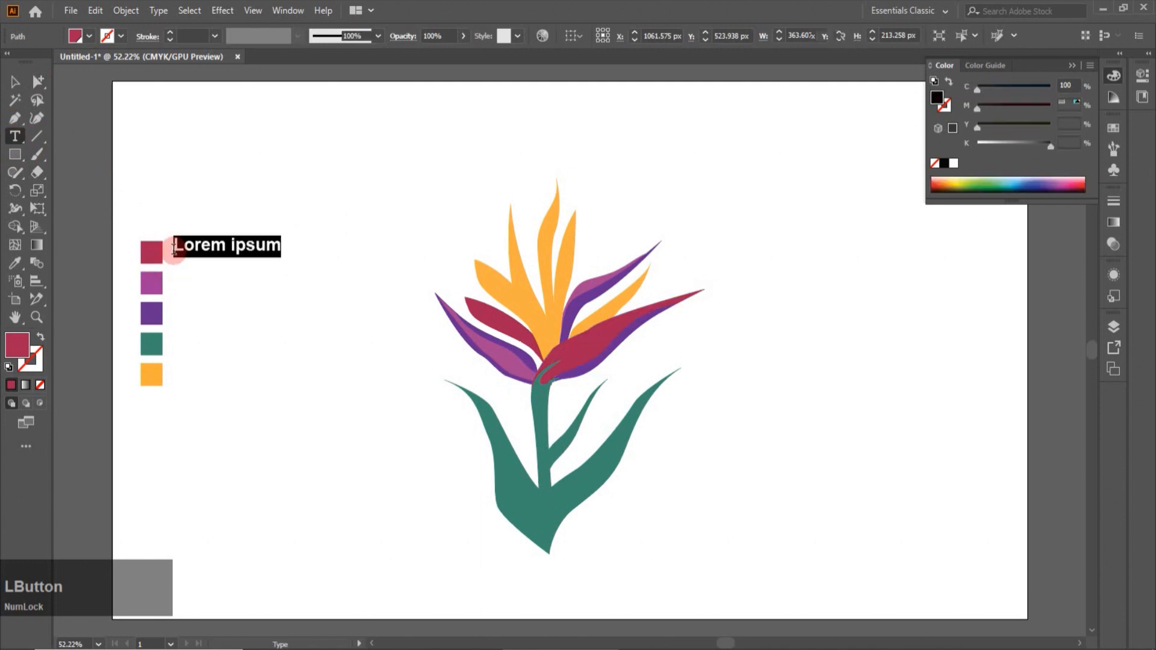
text(P 70-7 C)
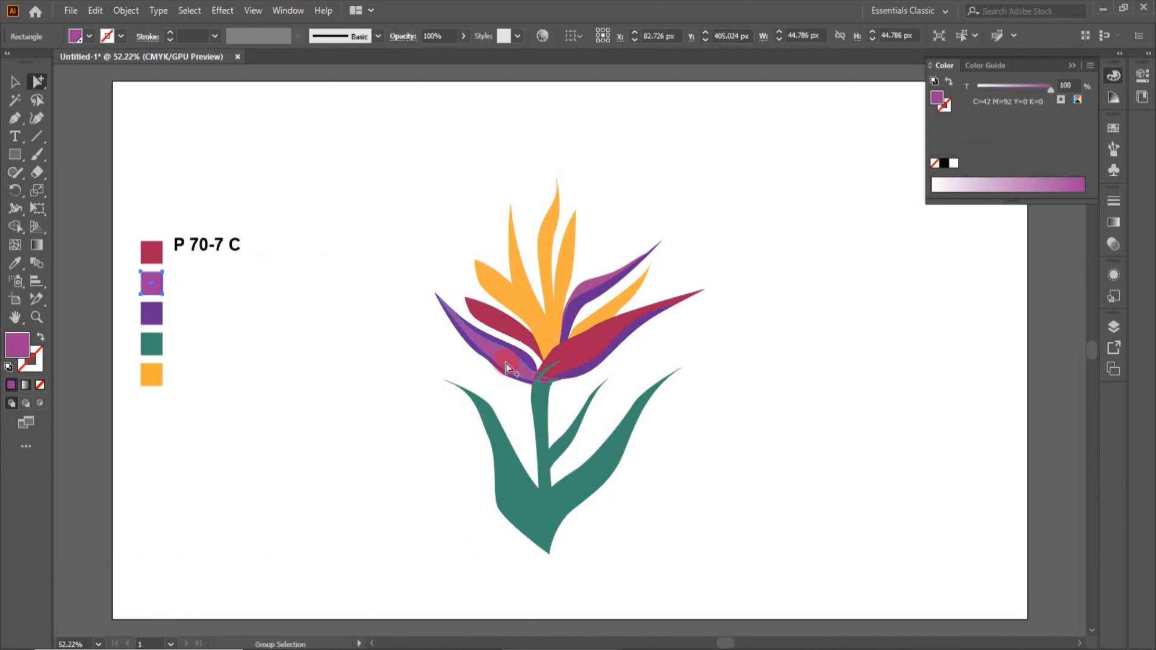
Look up the light purple petal's PANTONE color and add "P 83-15 C" as the label text's second line
click(506, 363)
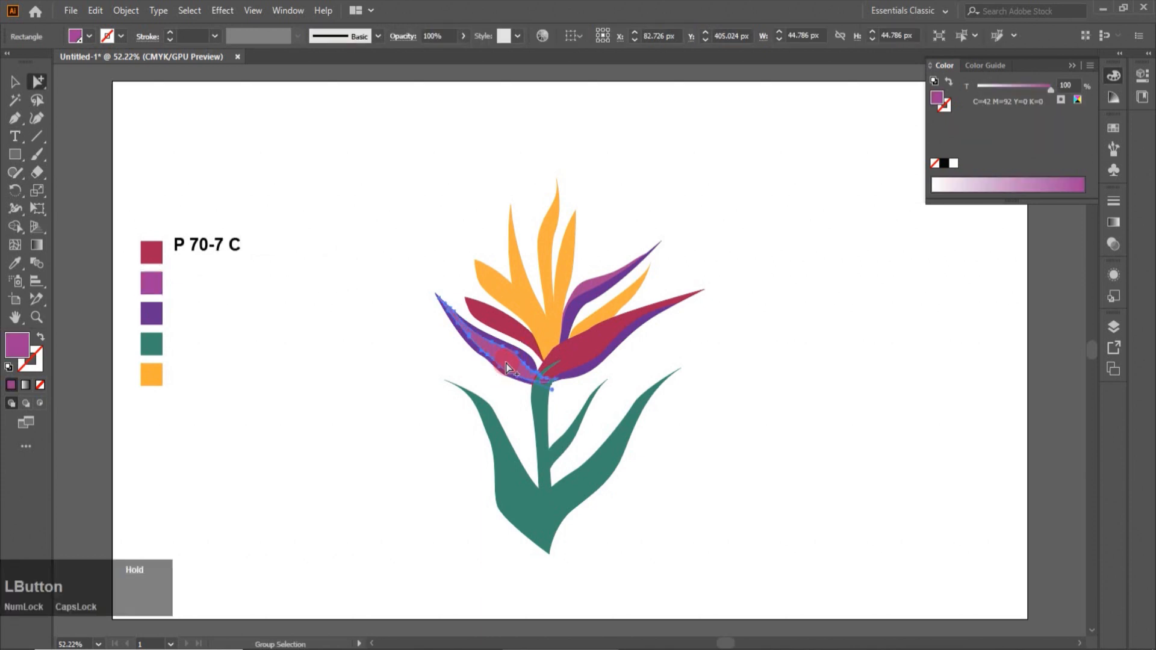
click(1024, 105)
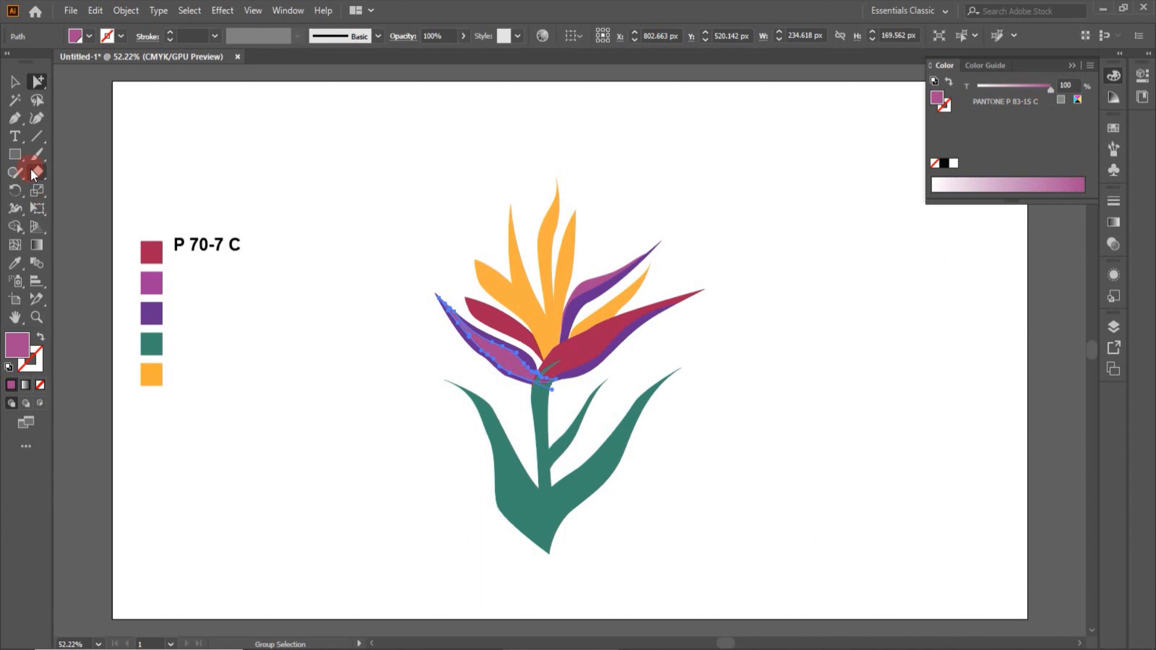
click(15, 137)
click(260, 253)
key(Return)
text(P)
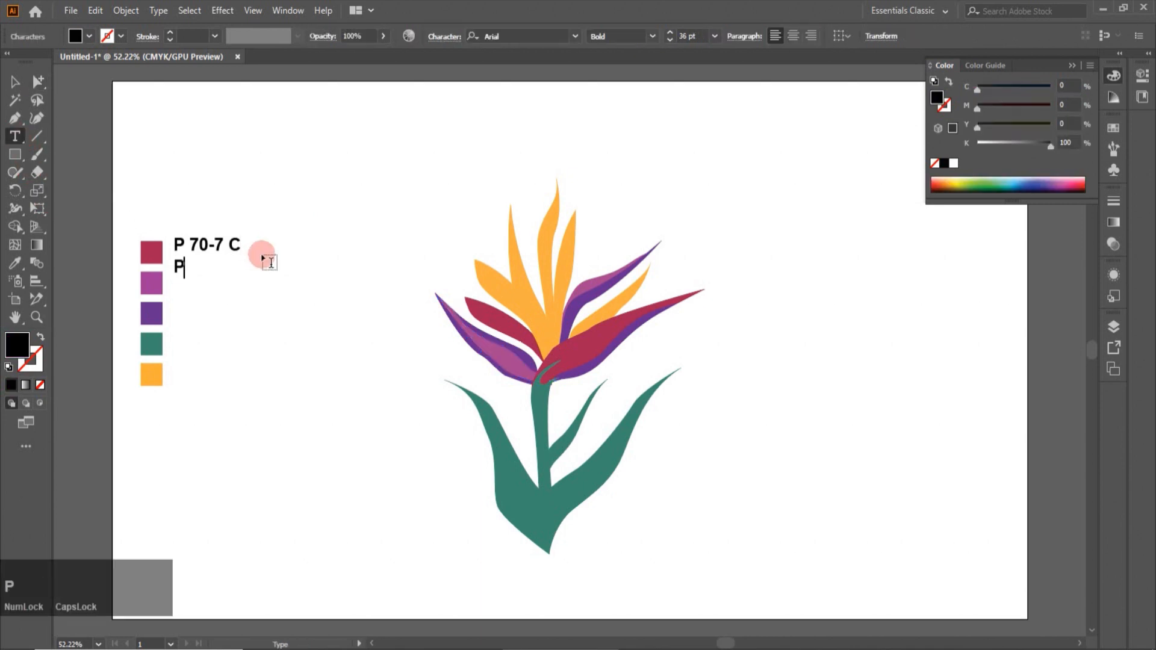
text( 83-15 C)
Look up the dark purple petal edge's PANTONE color and add "P 93-8 C" as the label text's third line
click(37, 80)
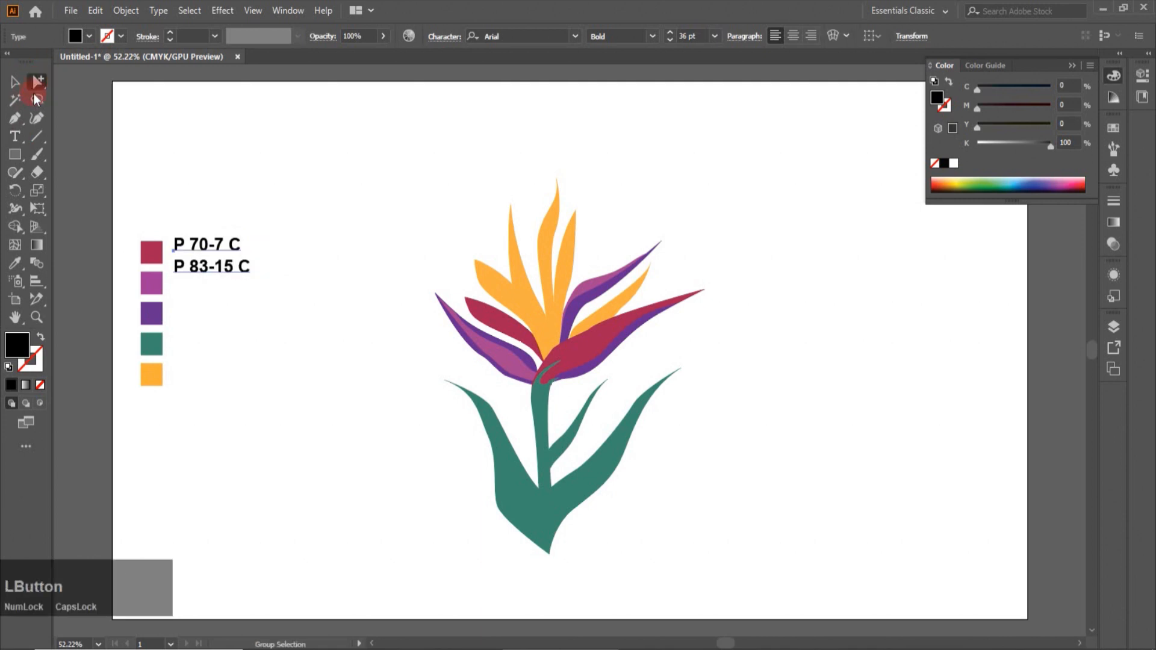
click(587, 377)
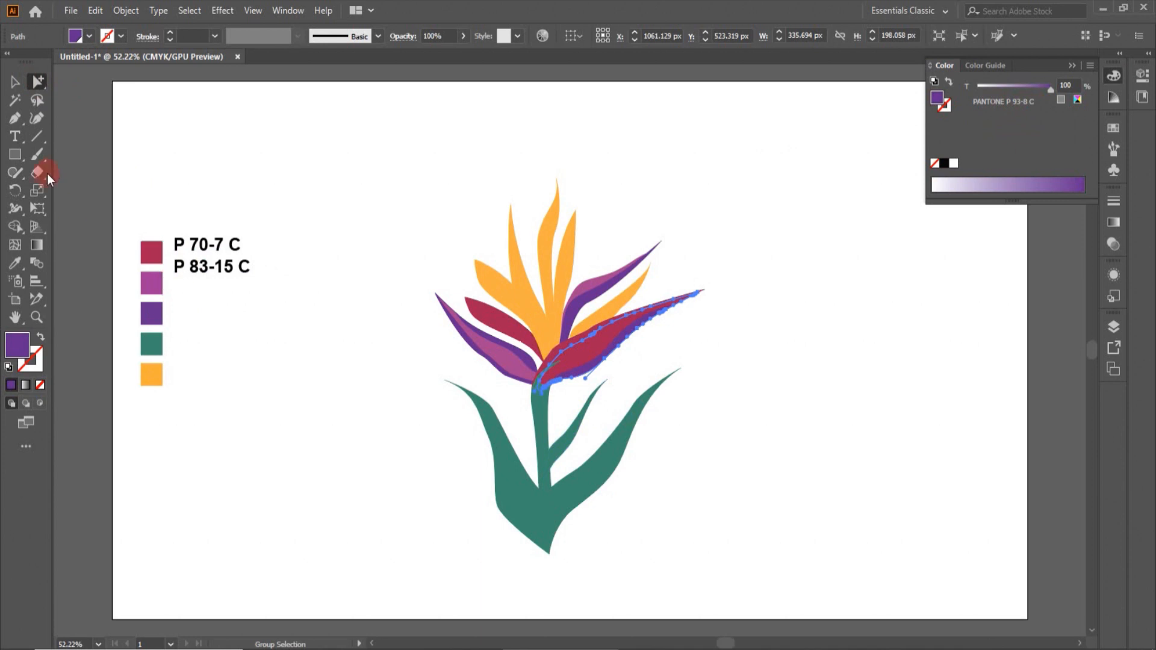
click(15, 136)
click(250, 268)
key(Return)
text(P 93-)
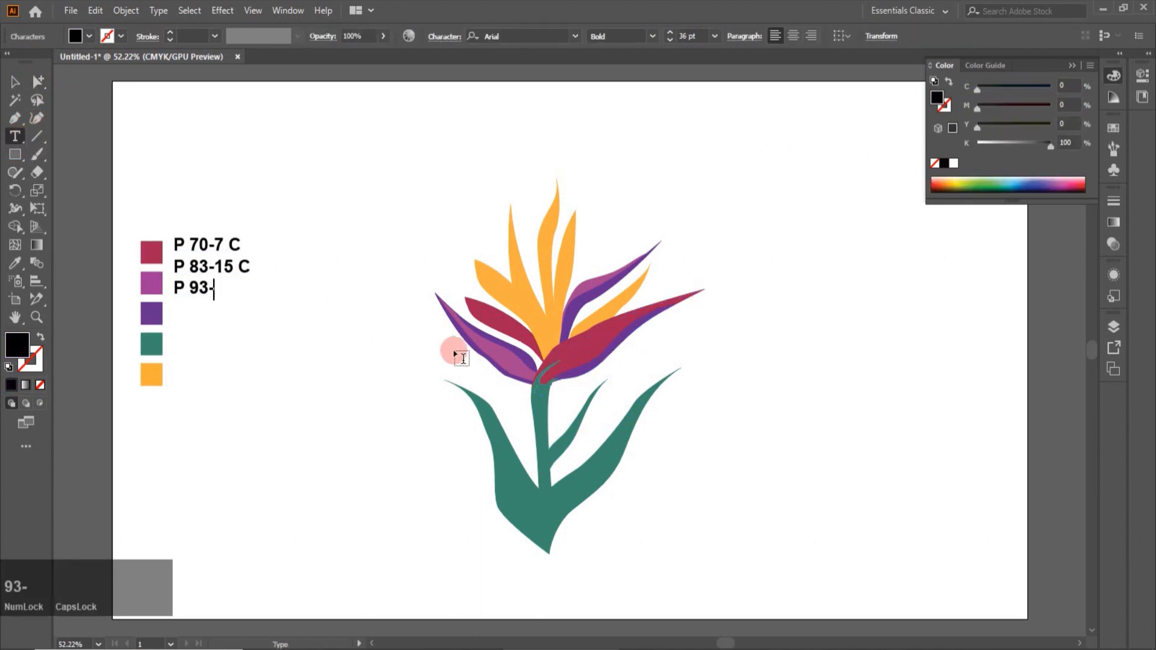
text(8 )
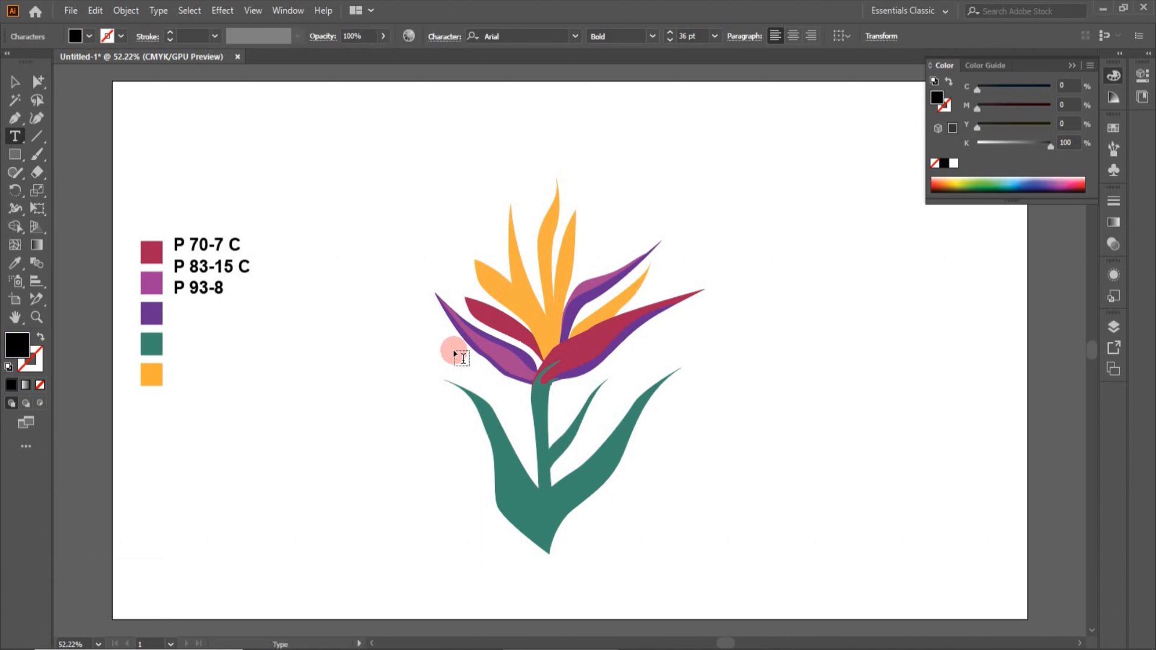
text(C)
Look up the green leaf's PANTONE color and add "P 138-13 C" as the label text's fourth line
click(39, 81)
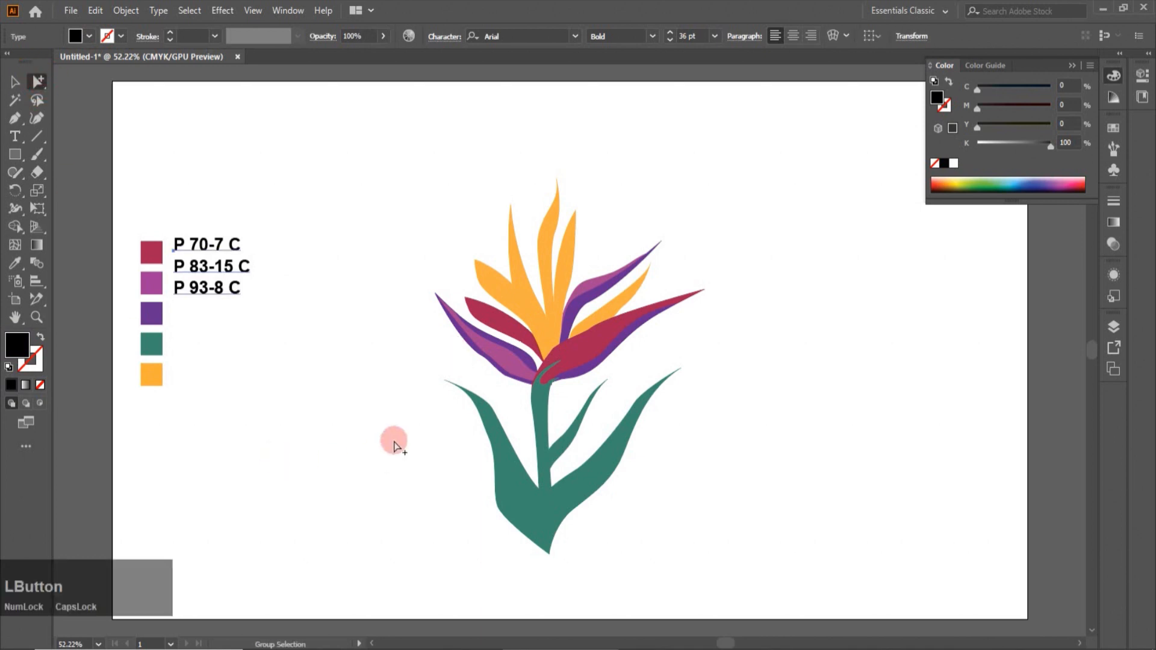
click(531, 515)
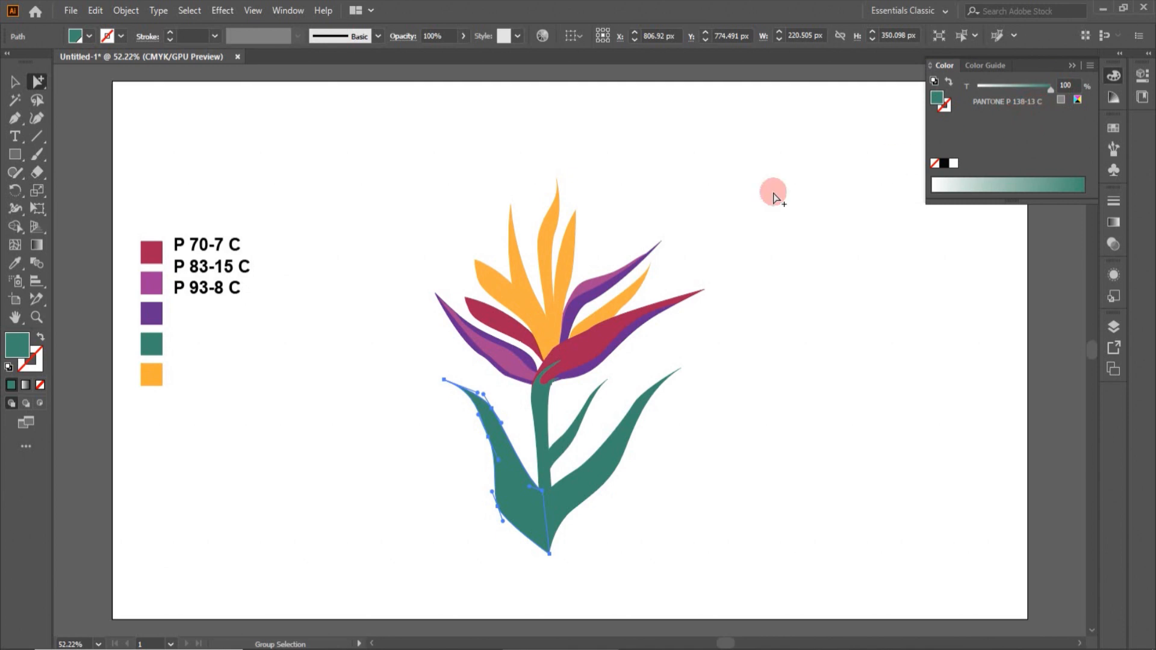
click(15, 136)
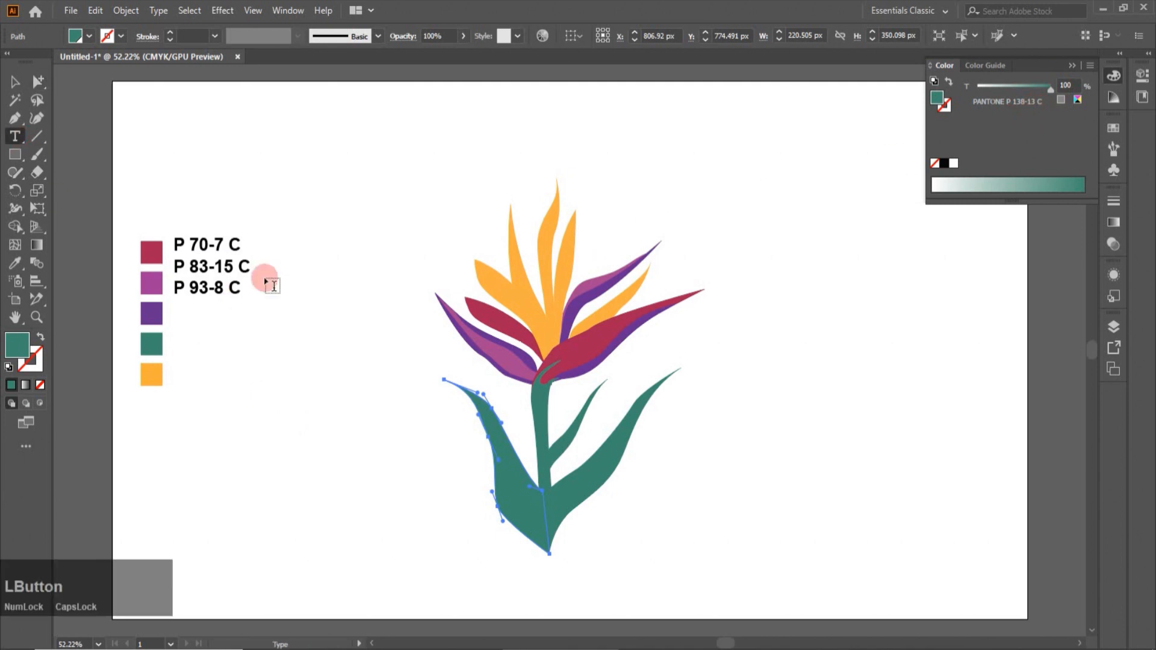
click(242, 288)
key(Return)
text(P 138)
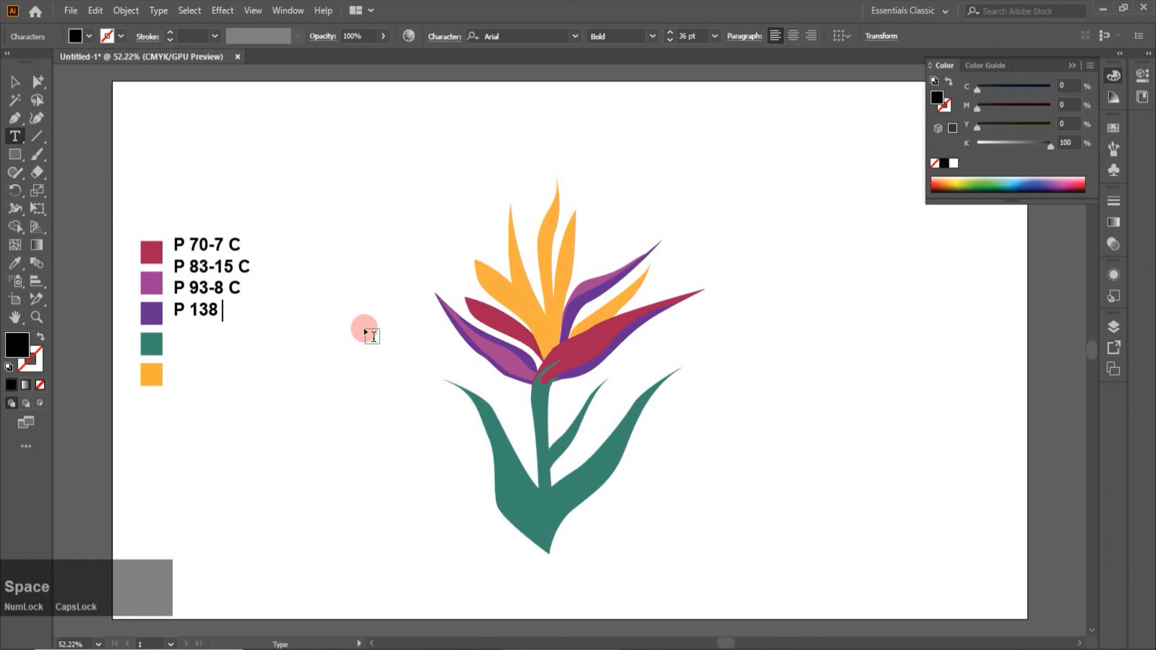
key(BackSpace)
text(-13 C)
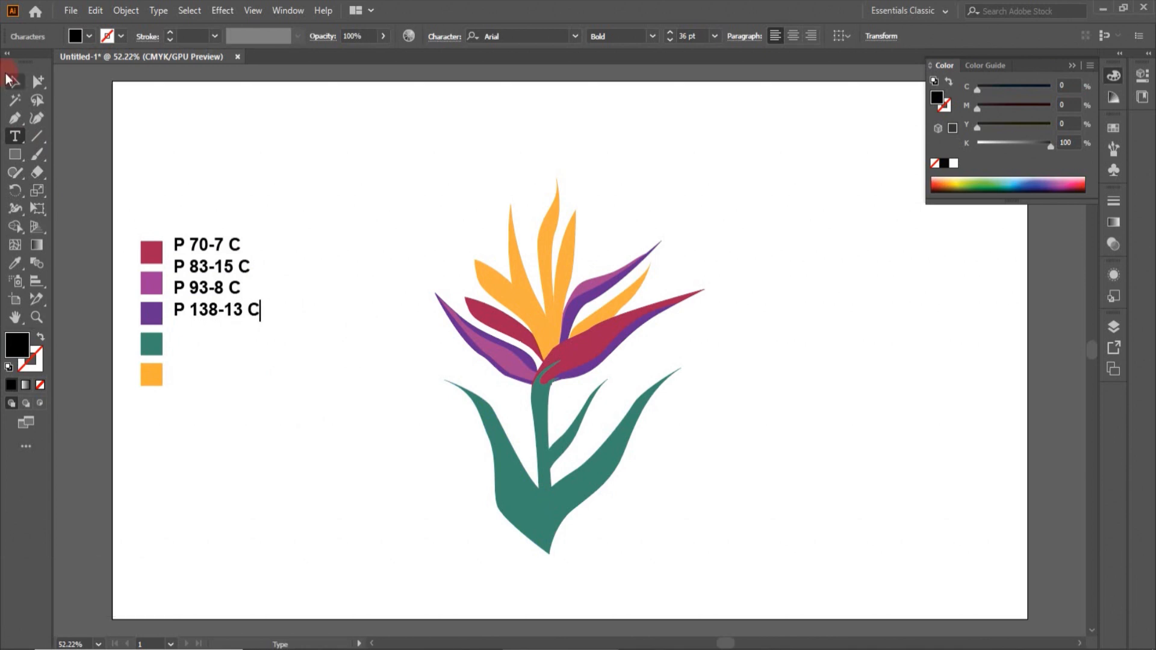
Look up the orange petal's PANTONE color and add "P 17-7 C" as the label text's fifth line
click(37, 81)
click(529, 304)
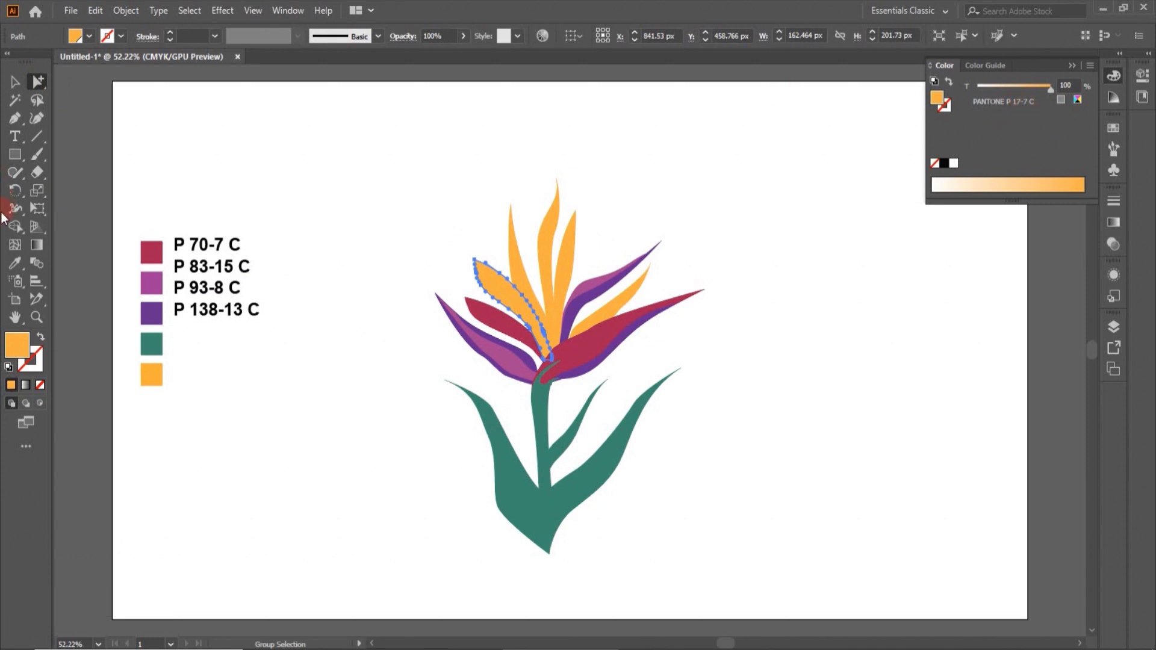
click(15, 137)
click(259, 310)
key(Return)
text(P)
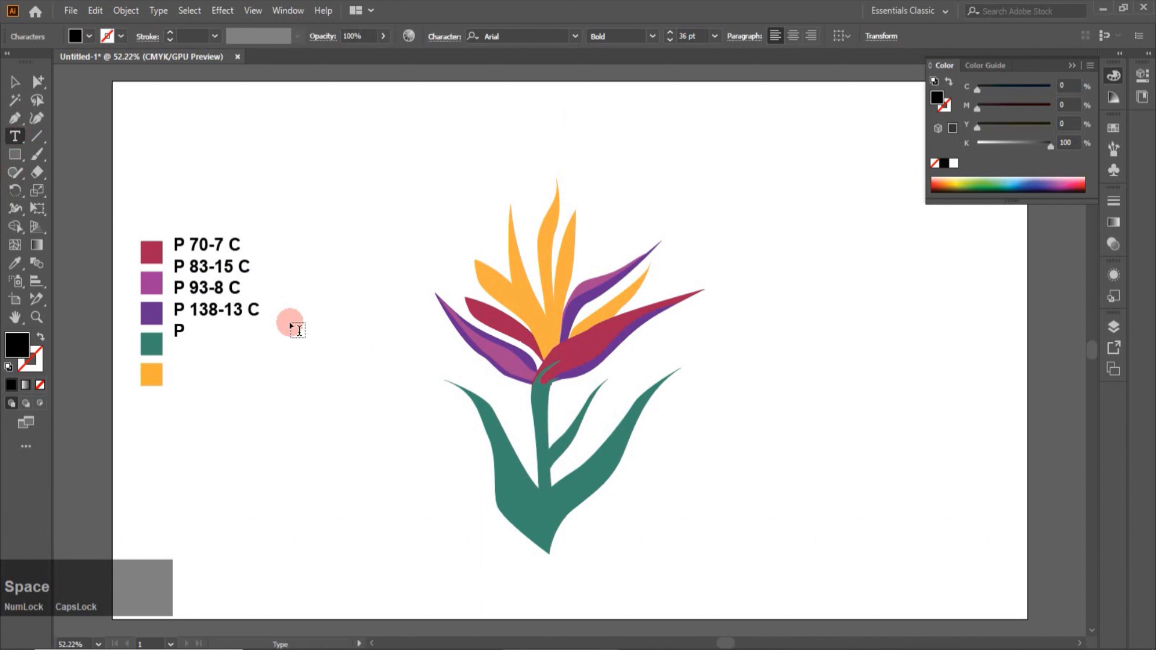
text( 17-7 C)
key(Escape)
Enlarge the label text block until its five lines align with the five color squares, then deselect it
click(248, 330)
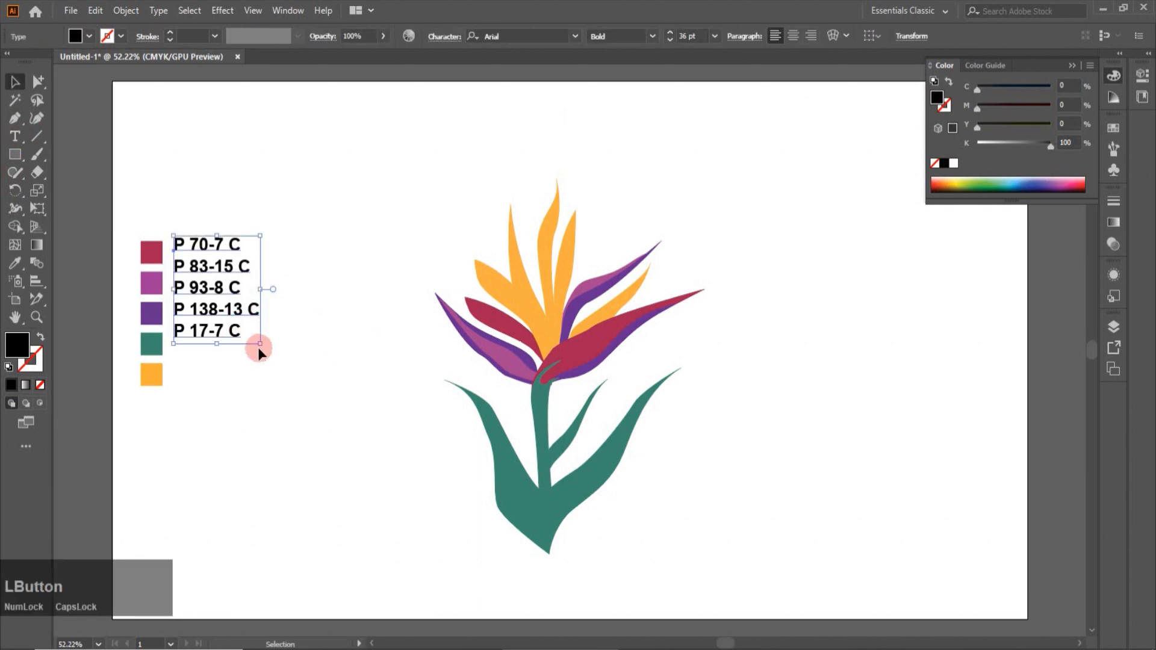
drag(261, 344, 299, 418)
click(296, 483)
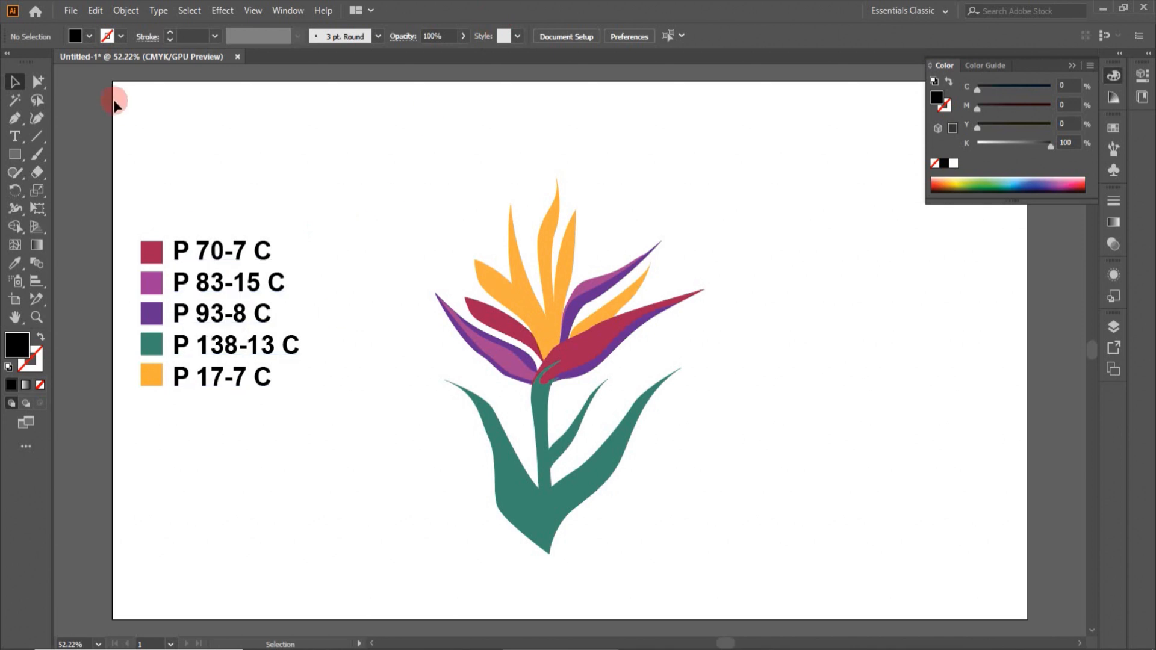
Move the "P 83-15 C" line into its own text object and place it beside the light purple square
click(15, 140)
drag(179, 282, 281, 285)
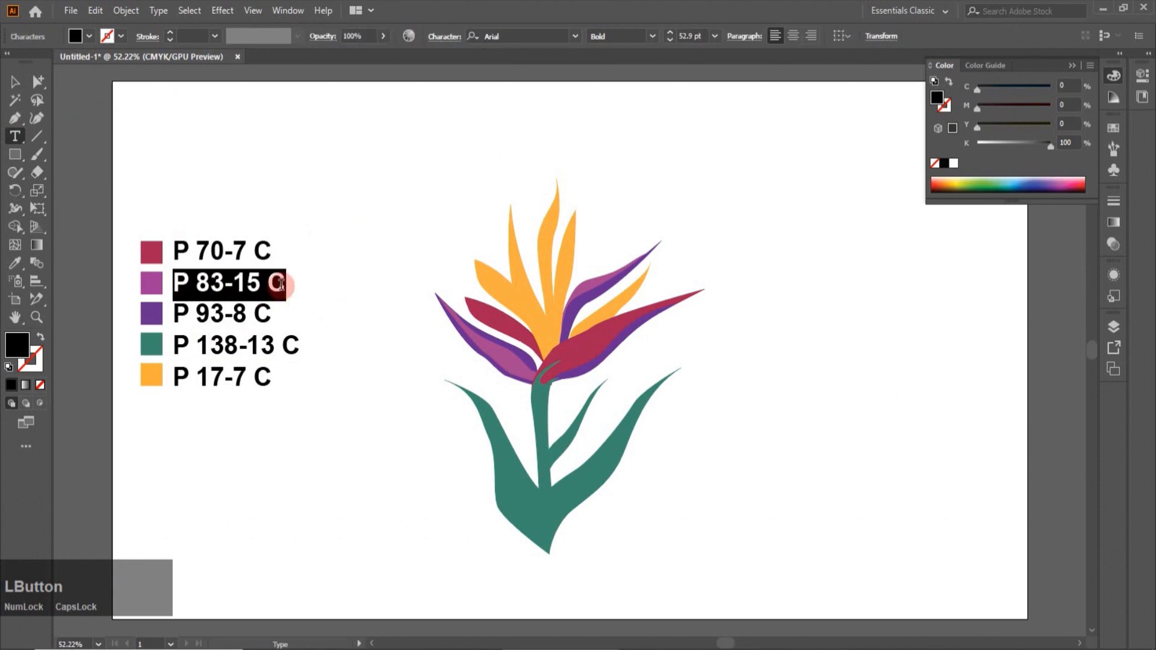
key(ctrl+x)
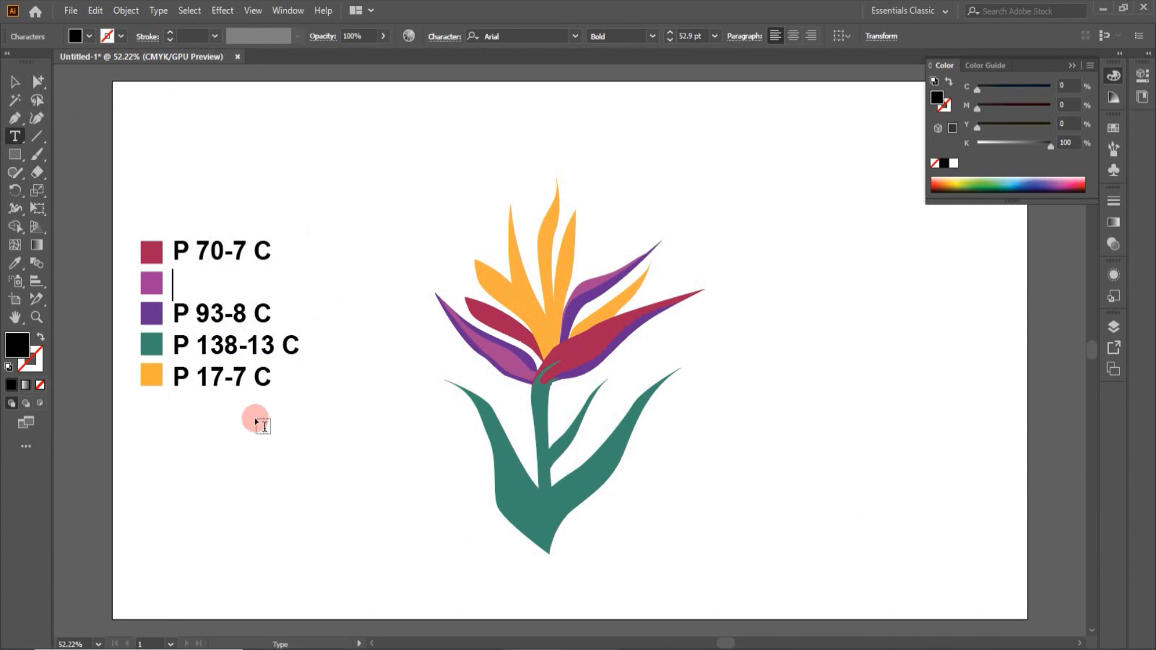
click(269, 444)
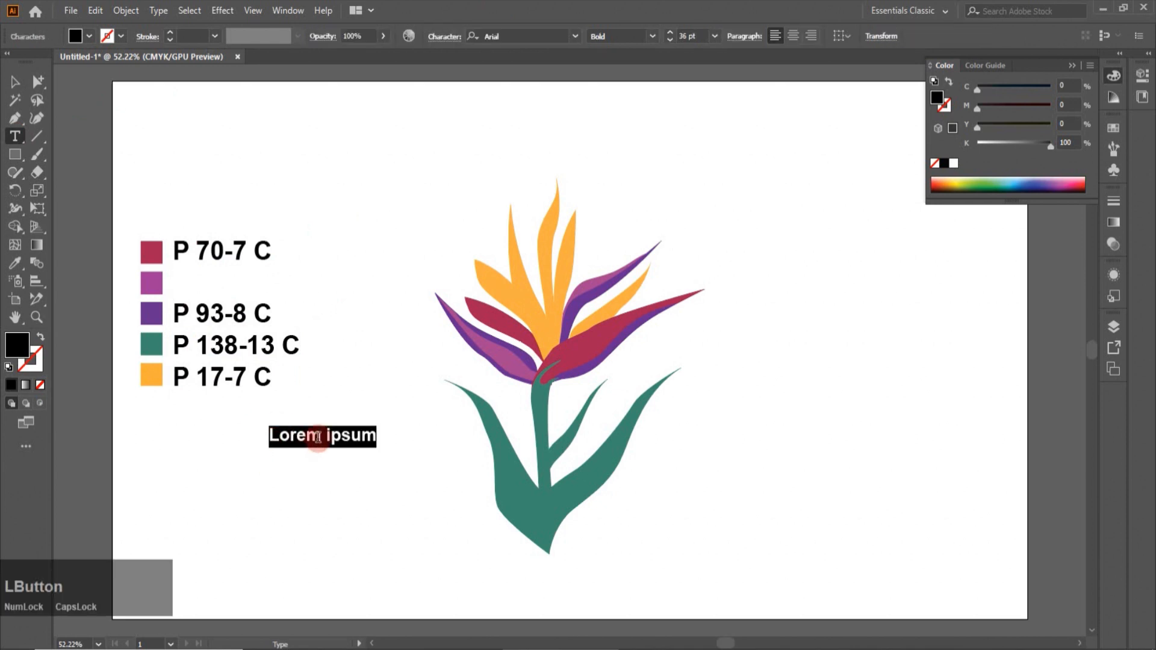
key(ctrl+v)
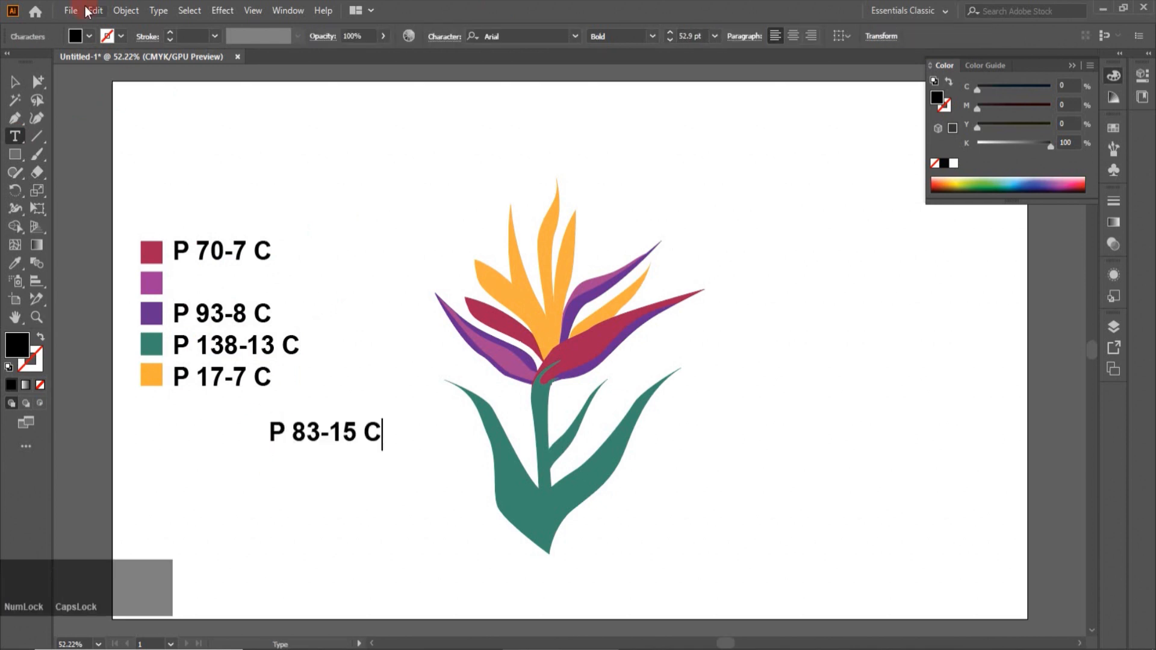
click(15, 81)
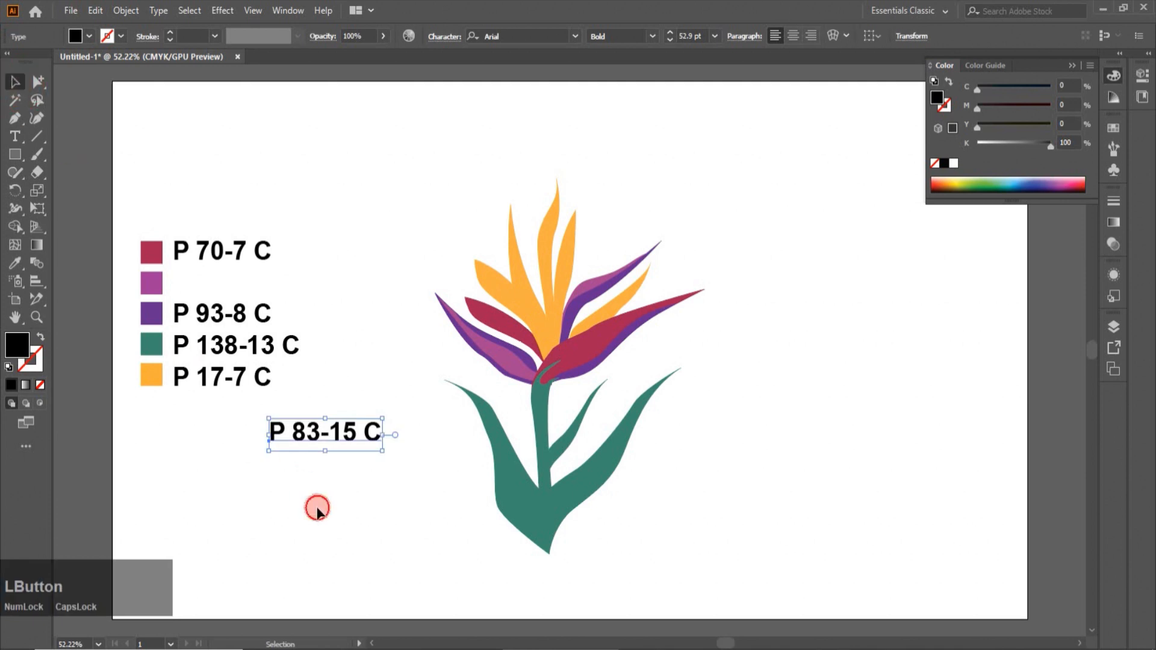
click(260, 278)
click(260, 248)
click(323, 430)
drag(323, 430, 322, 314)
Move the "P 93-8 C" line into its own text object and place it beside the dark purple square
key(t)
key(ctrl+x)
key(ctrl+f)
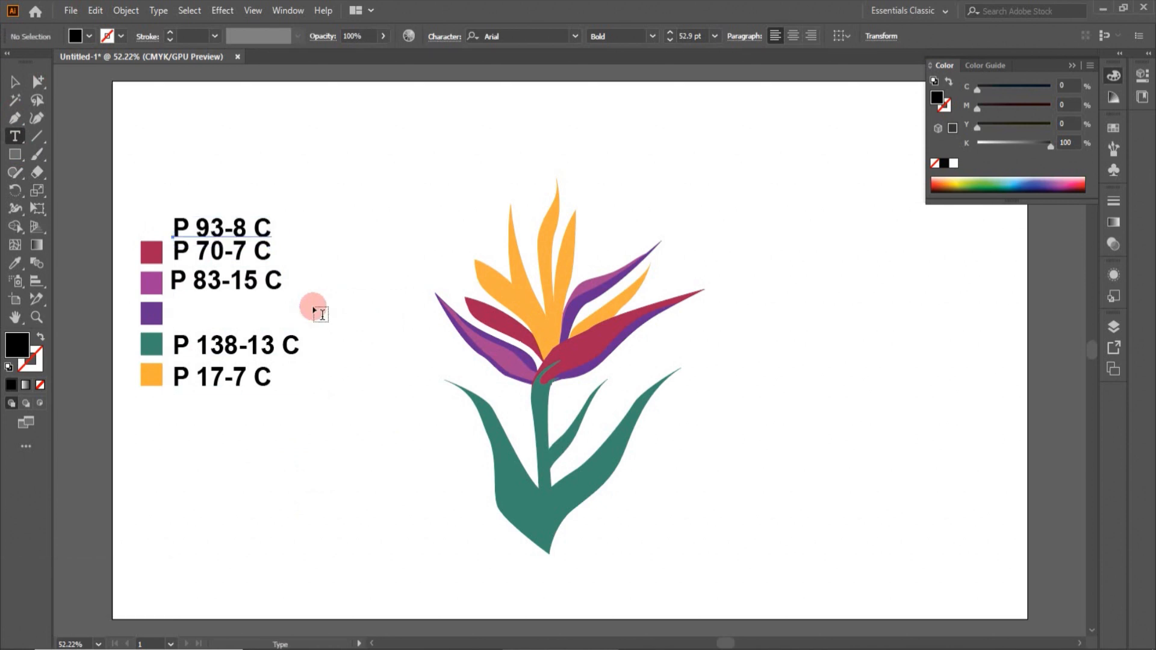
key(ctrl+z)
click(315, 454)
key(ctrl+v)
ctrl+click(327, 499)
drag(410, 446, 265, 312)
Move the "P 138-13 C" line into its own text object and place it beside the green square
drag(176, 344, 361, 382)
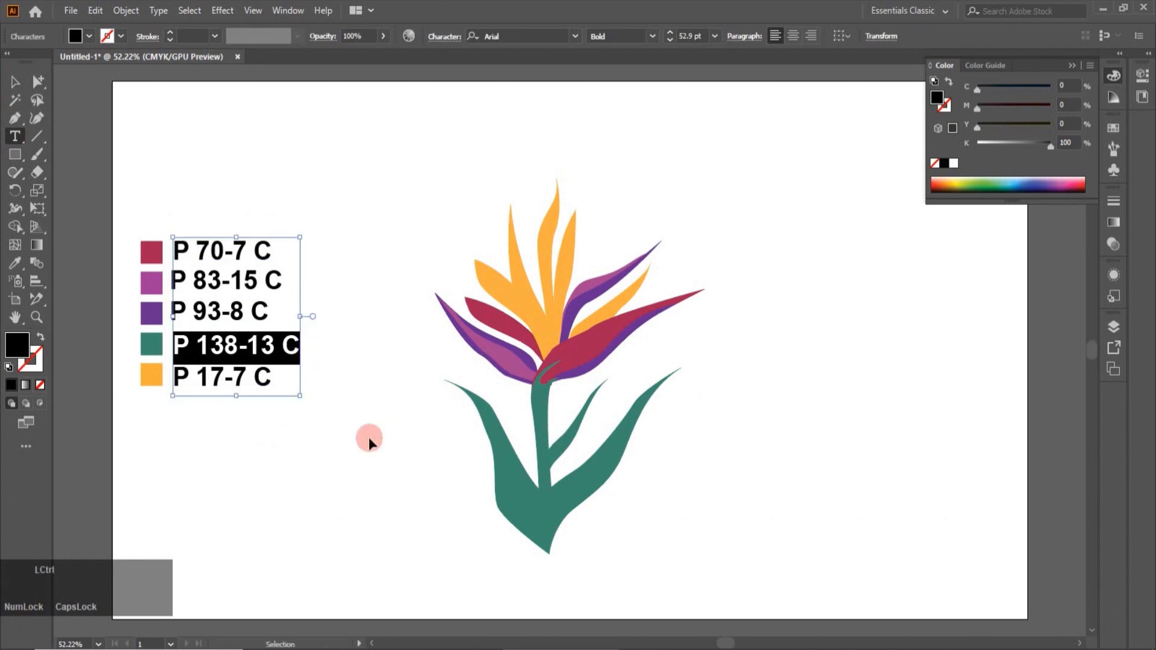
key(ctrl+x)
ctrl+click(335, 461)
key(ctrl+v)
drag(542, 355, 230, 339)
Move the "P 17-7 C" line into its own text object and place it beside the orange square
click(12, 140)
drag(175, 379, 281, 395)
key(ctrl+x)
click(304, 451)
key(ctrl+v)
key(Escape)
drag(367, 446, 241, 377)
Place the separate "P 70-7 C" text object beside the crimson square and deselect it
click(250, 421)
drag(385, 474, 214, 261)
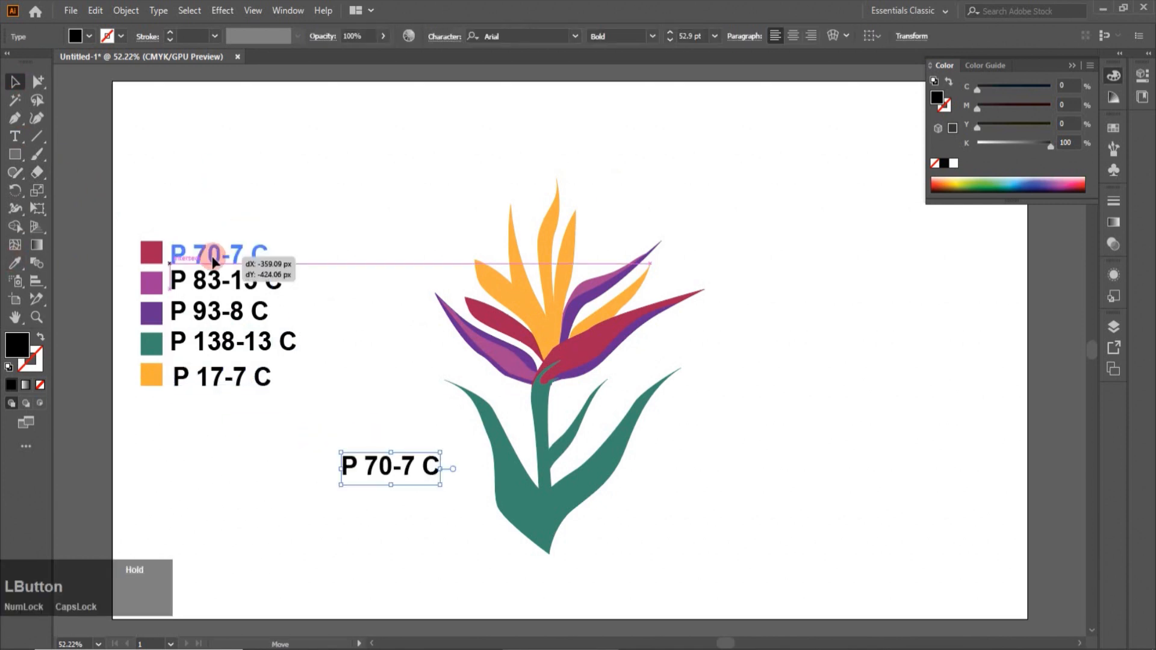
click(371, 259)
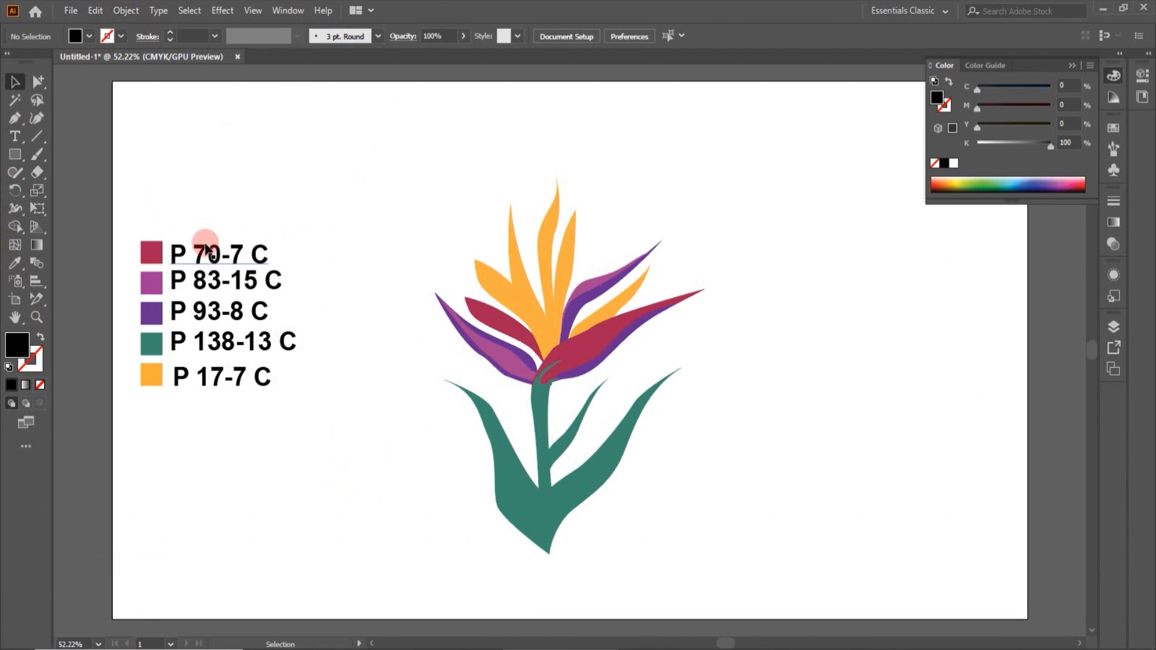
Recolor the "P 70-7 C" label with the crimson sampled from the flower's petal using the Eyedropper
click(205, 252)
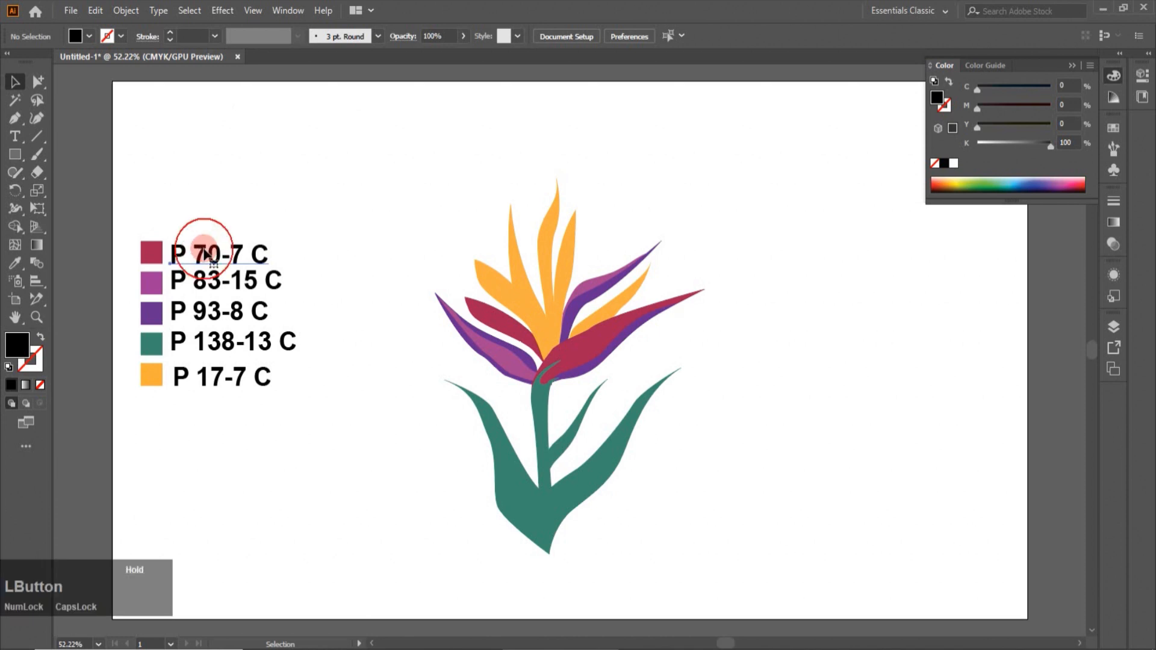
click(17, 260)
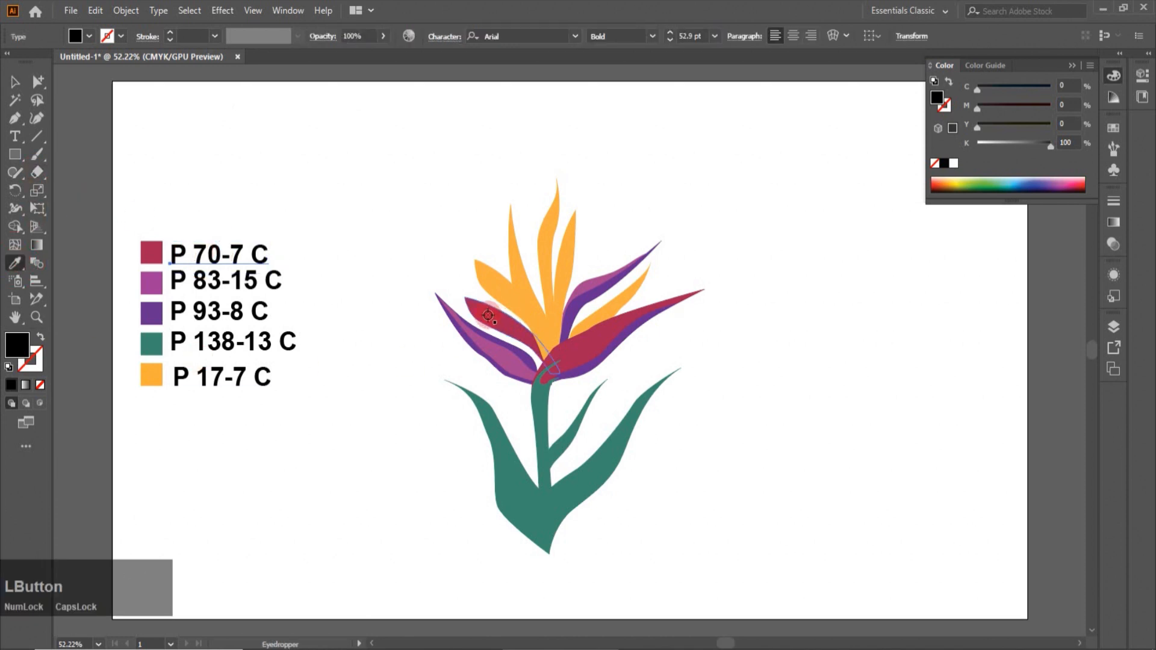
key(Caps_Lock)
click(487, 311)
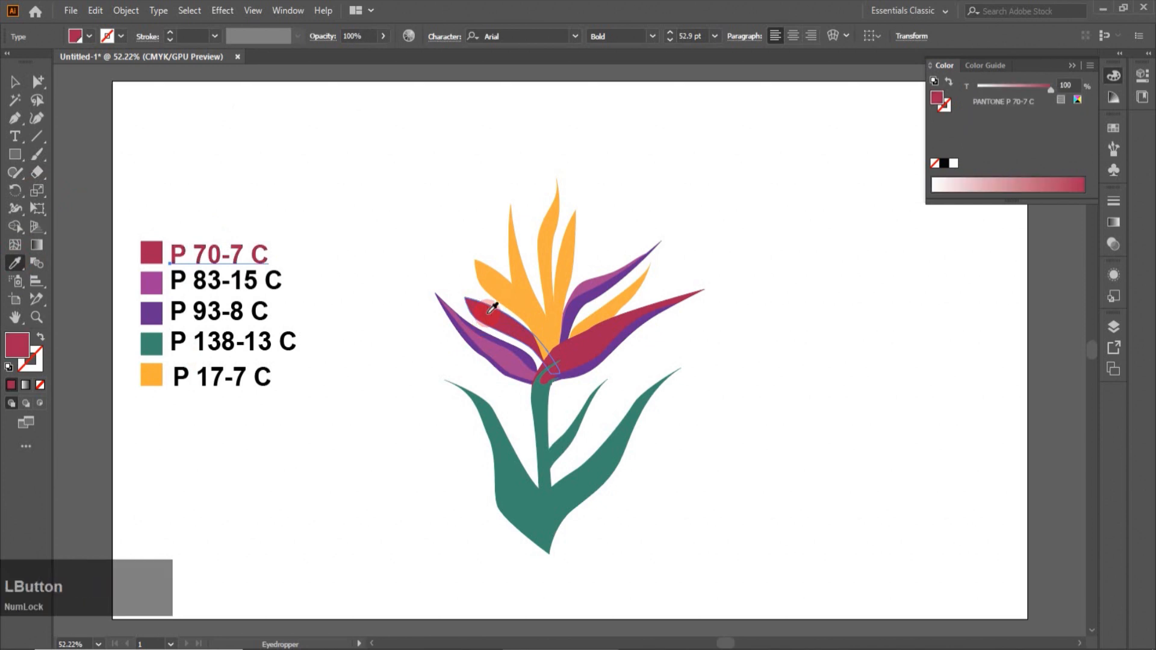
Recolor the "P 83-15 C" label with the light purple sampled from the flower's lower petal
click(15, 82)
click(278, 290)
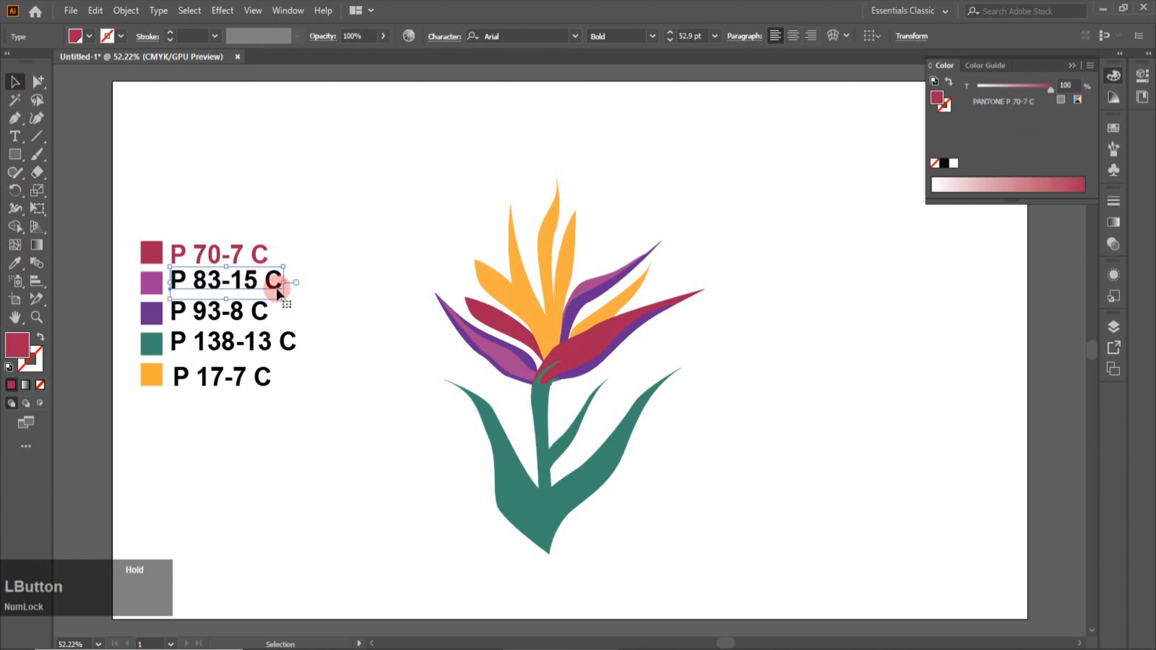
click(15, 264)
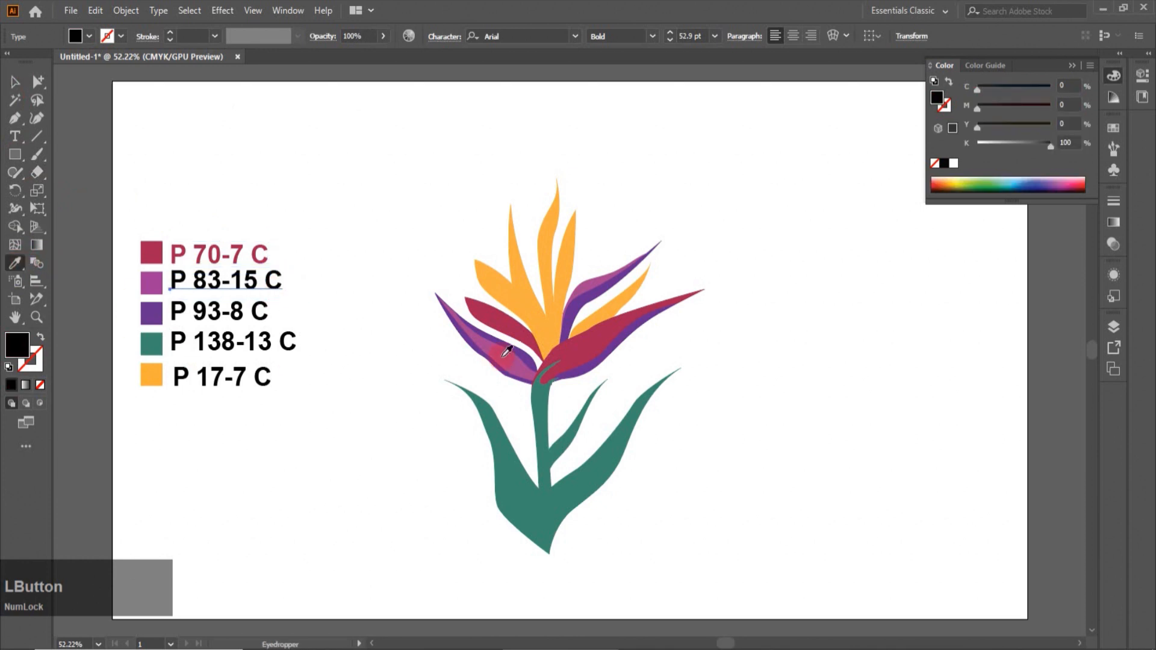
click(507, 351)
Recolor the "P 93-8 C" label with the petal edge's dark purple and the "P 138-13 C" label with the stem's green
ctrl+click(207, 307)
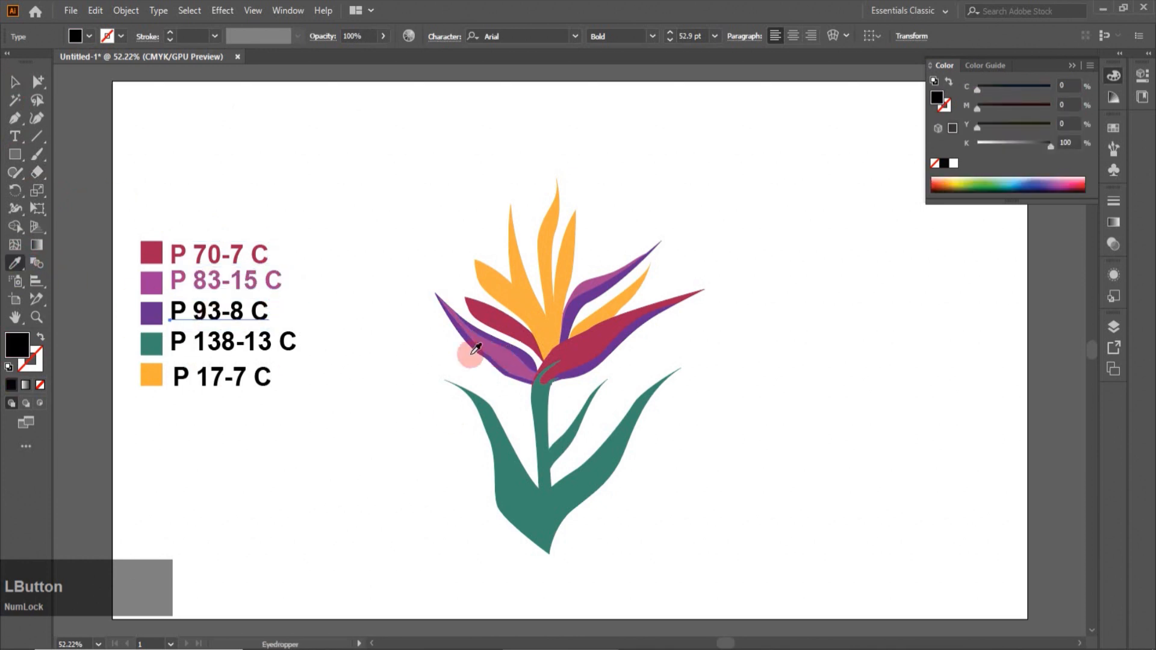
click(519, 344)
ctrl+click(229, 342)
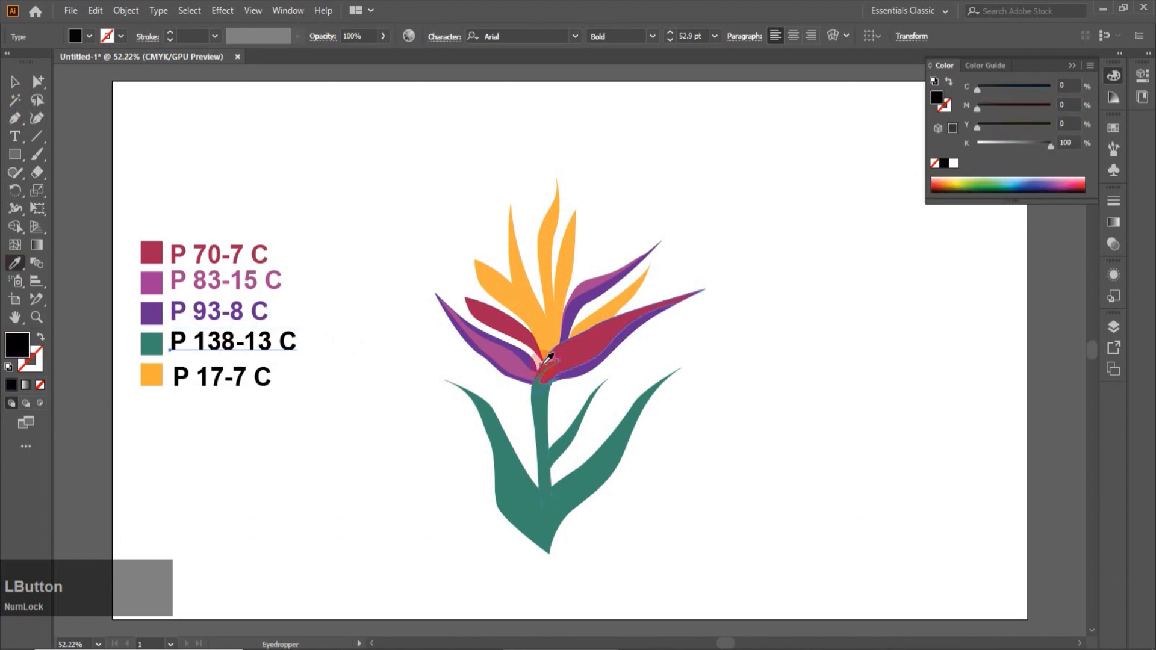
click(539, 397)
Recolor the "P 17-7 C" label with the orange sampled from a petal, and deselect it
click(7, 84)
click(212, 380)
click(15, 261)
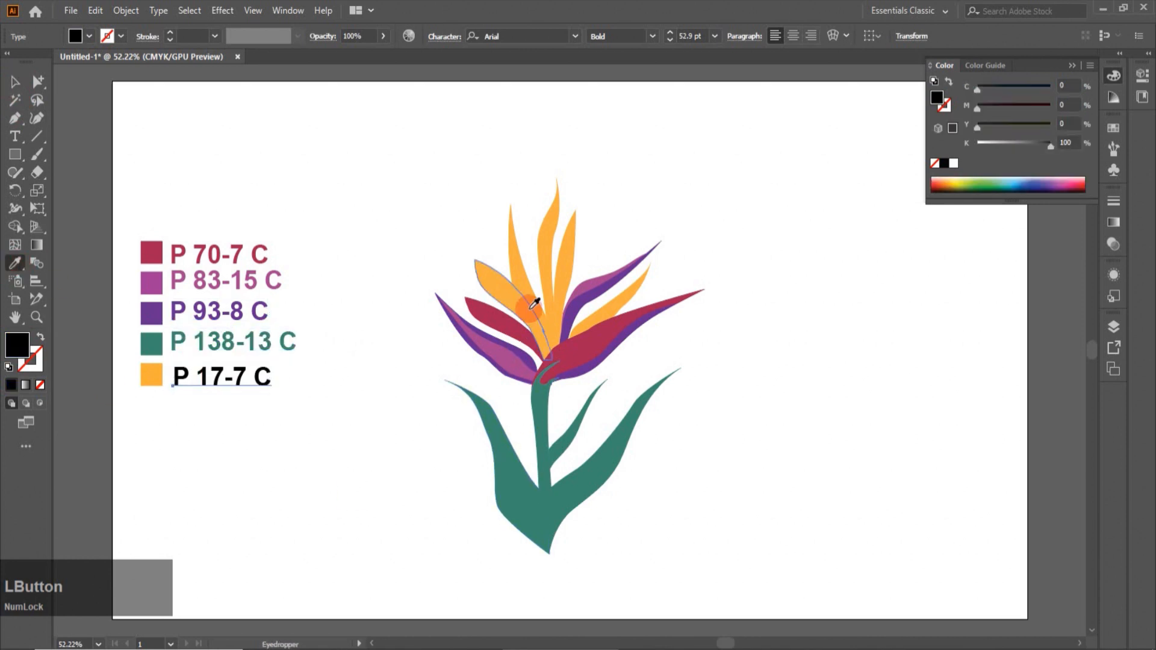
click(532, 297)
click(15, 81)
click(193, 116)
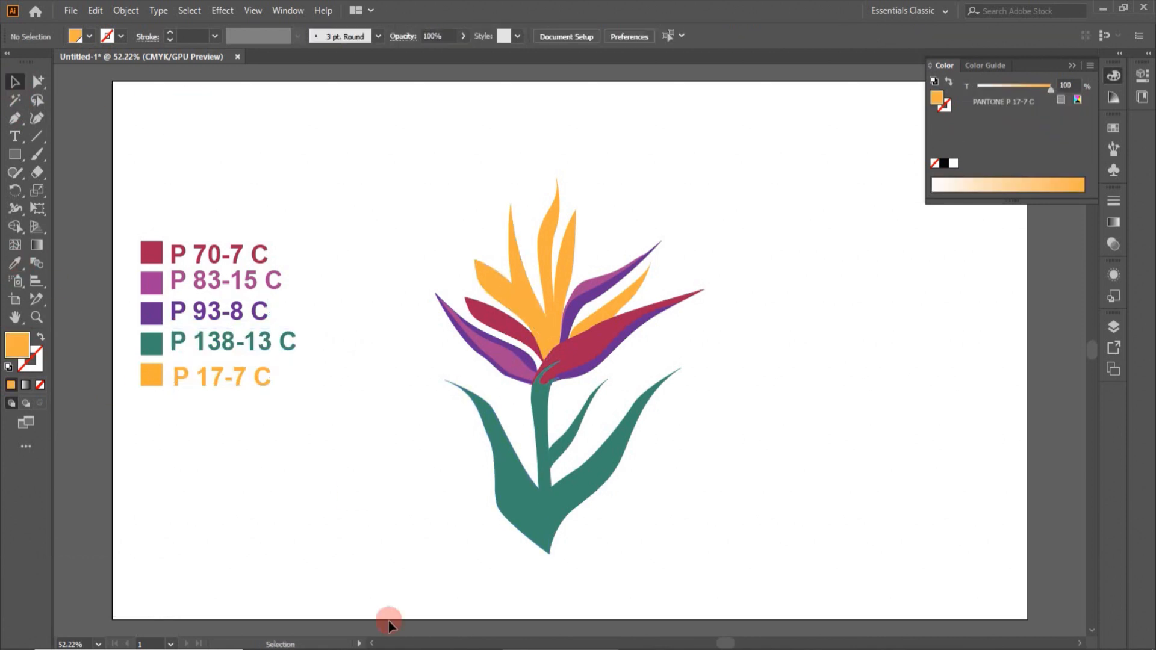